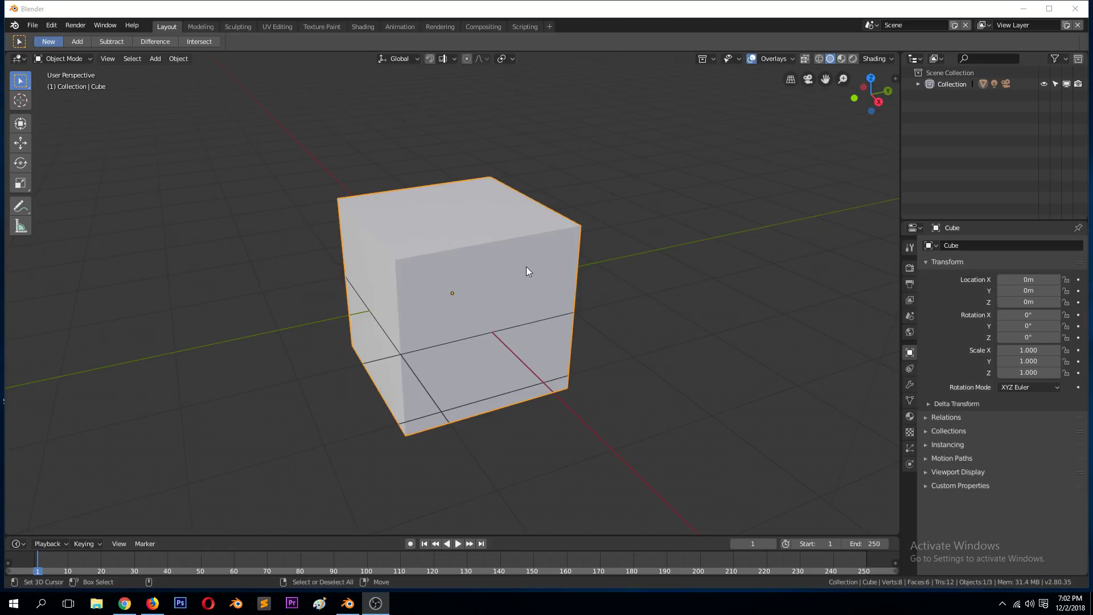
# Step: Raise the cube about 0.94 m along the Z axis
pyautogui.click(472, 246)
pyautogui.press('g')
pyautogui.press('z')
pyautogui.click(478, 183)
# Step: Switch the scene's render engine from Eevee to Cycles
pyautogui.click(910, 268)
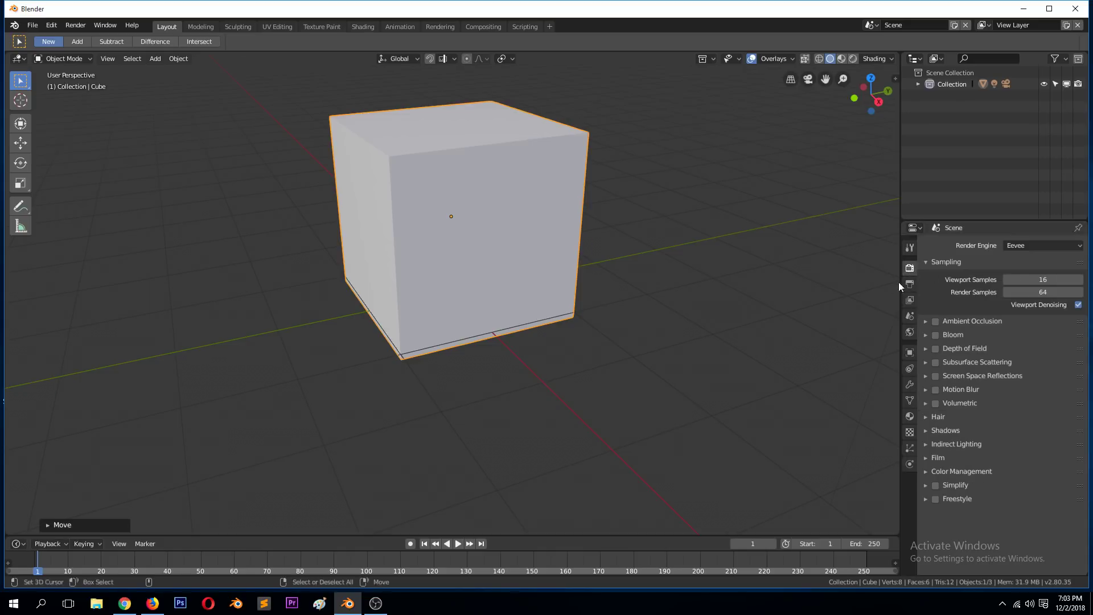
pyautogui.click(1021, 244)
pyautogui.click(1029, 211)
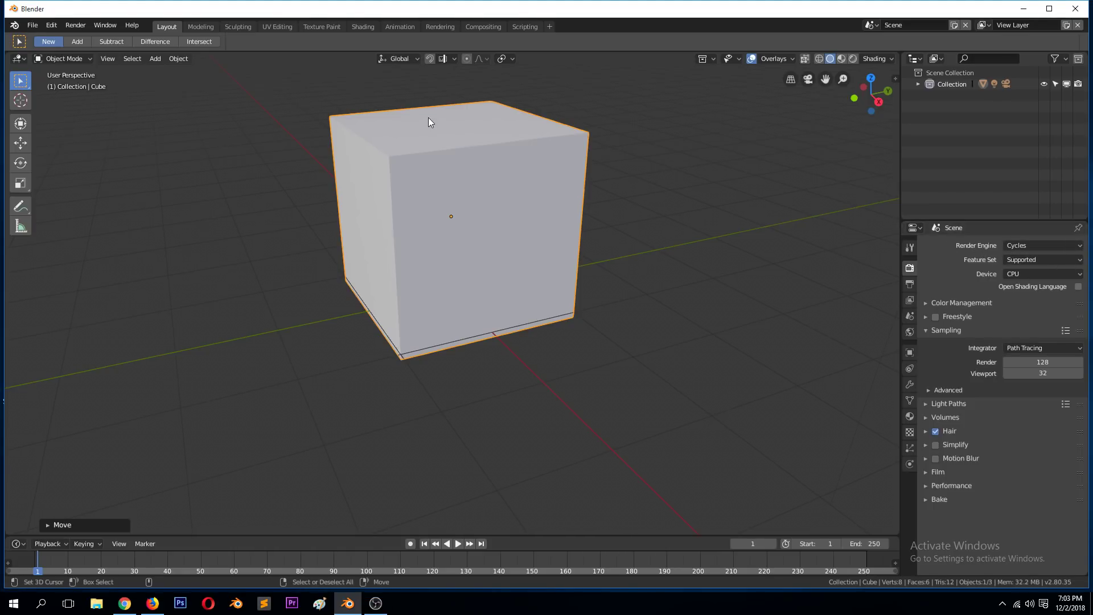
# Step: In the Shading workspace, show the cube in Cycles rendered viewport shading
pyautogui.click(352, 26)
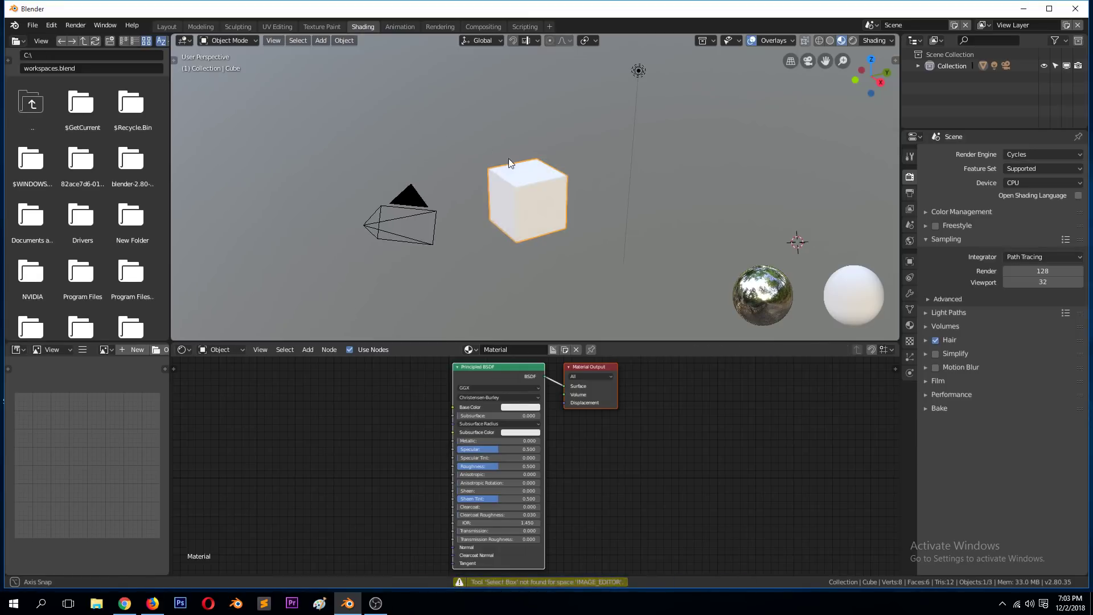
pyautogui.moveTo(507, 158); pyautogui.dragTo(848, 56, button='middle')
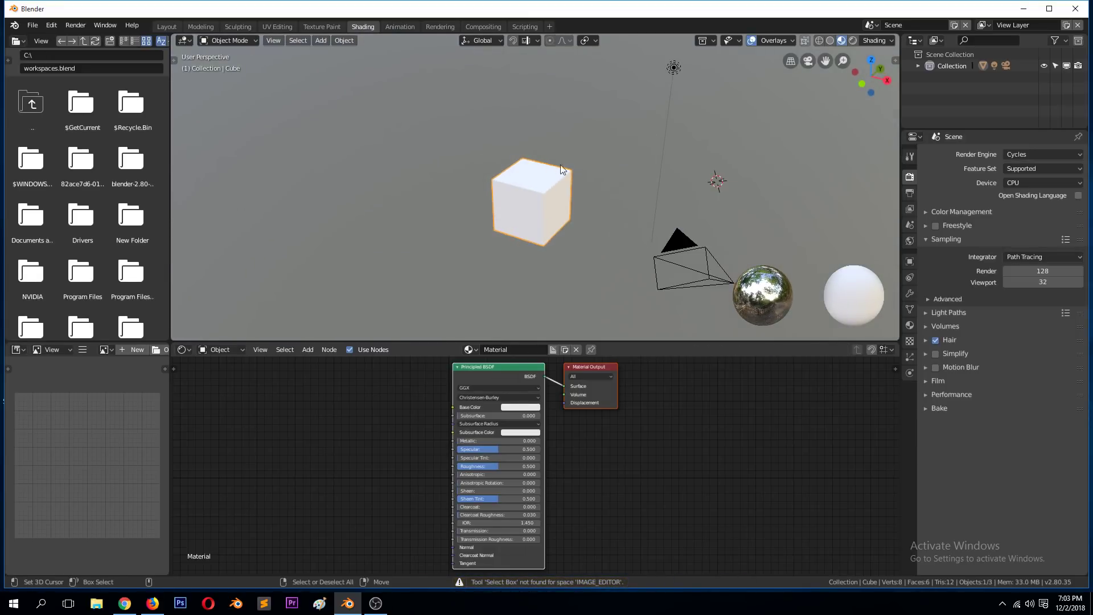
pyautogui.click(853, 40)
pyautogui.scroll(3, 566, 176)
pyautogui.scroll(4, 566, 176)
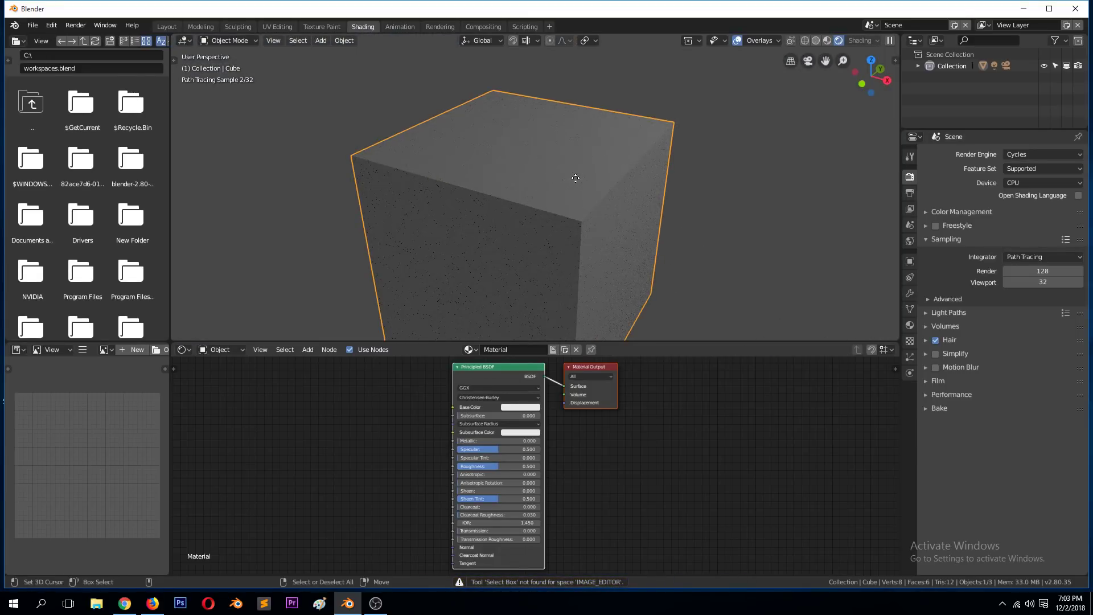
pyautogui.click(827, 40)
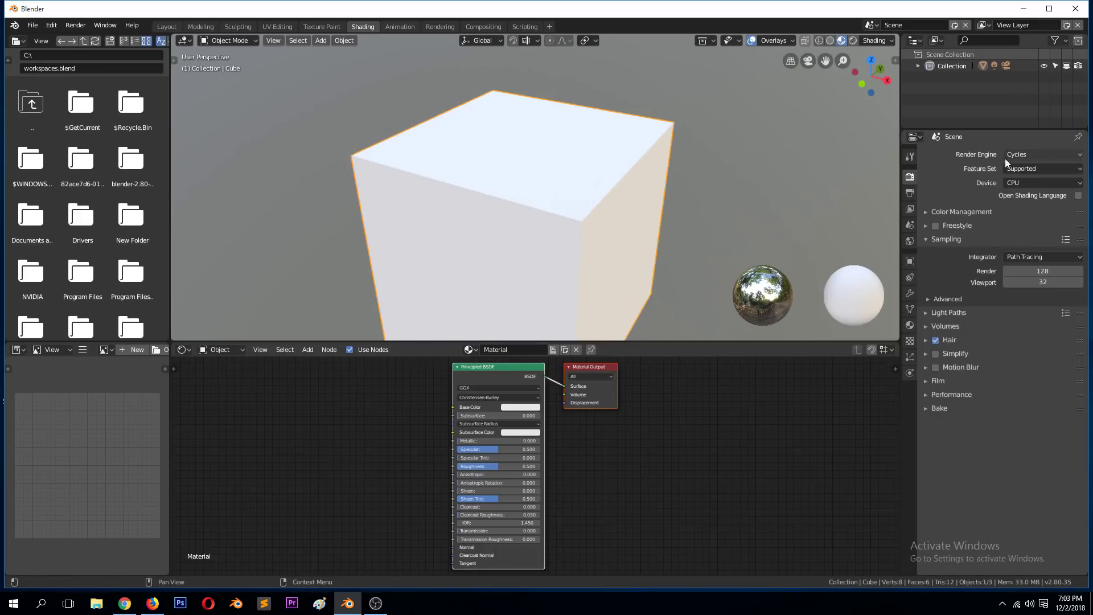
pyautogui.click(852, 41)
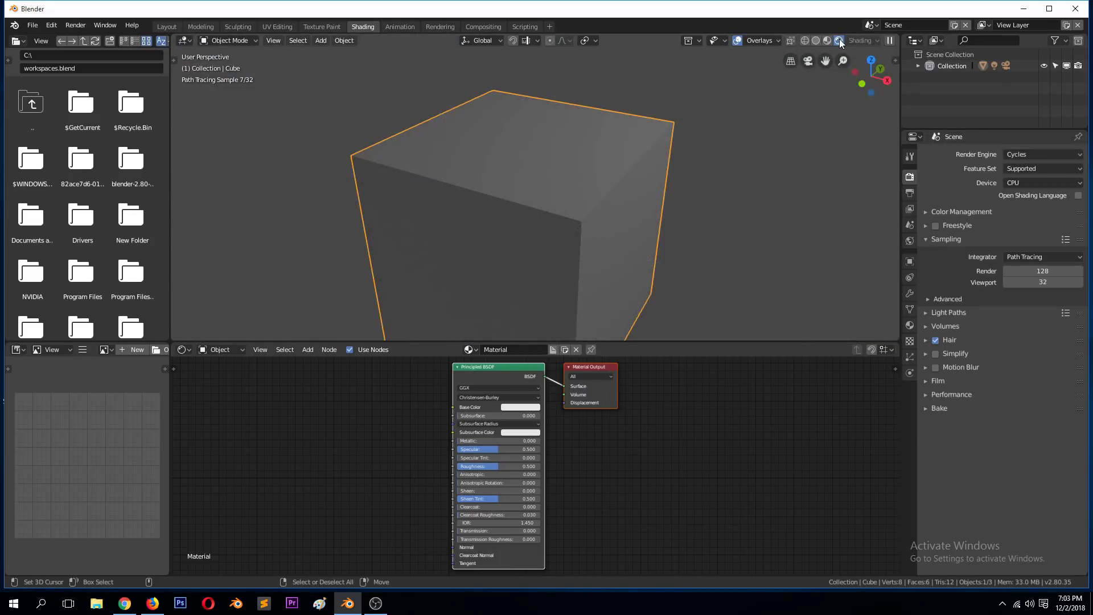
pyautogui.click(826, 40)
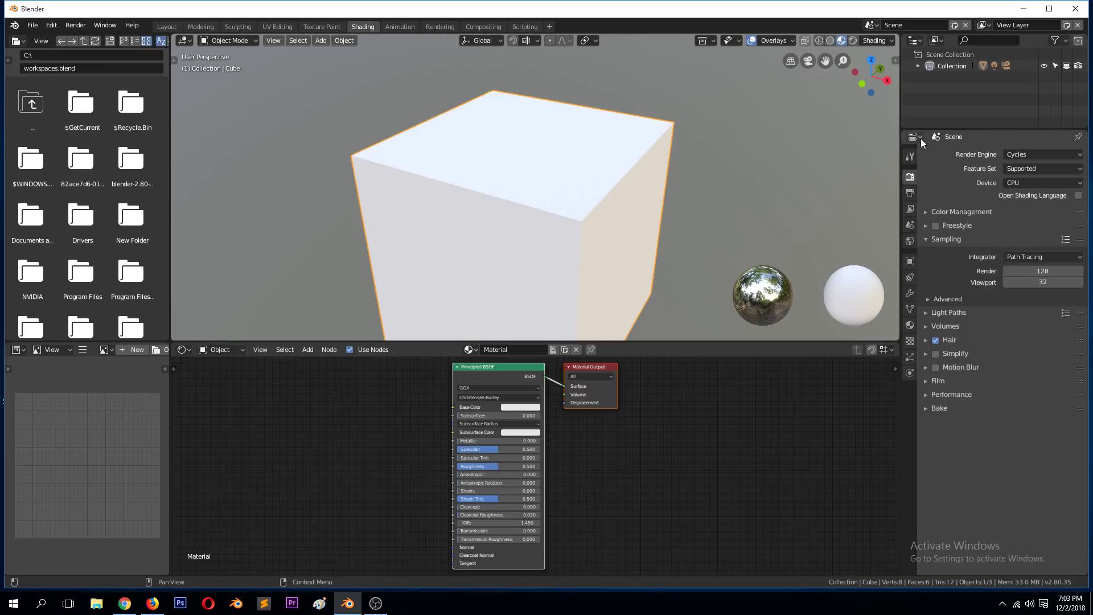
pyautogui.click(853, 40)
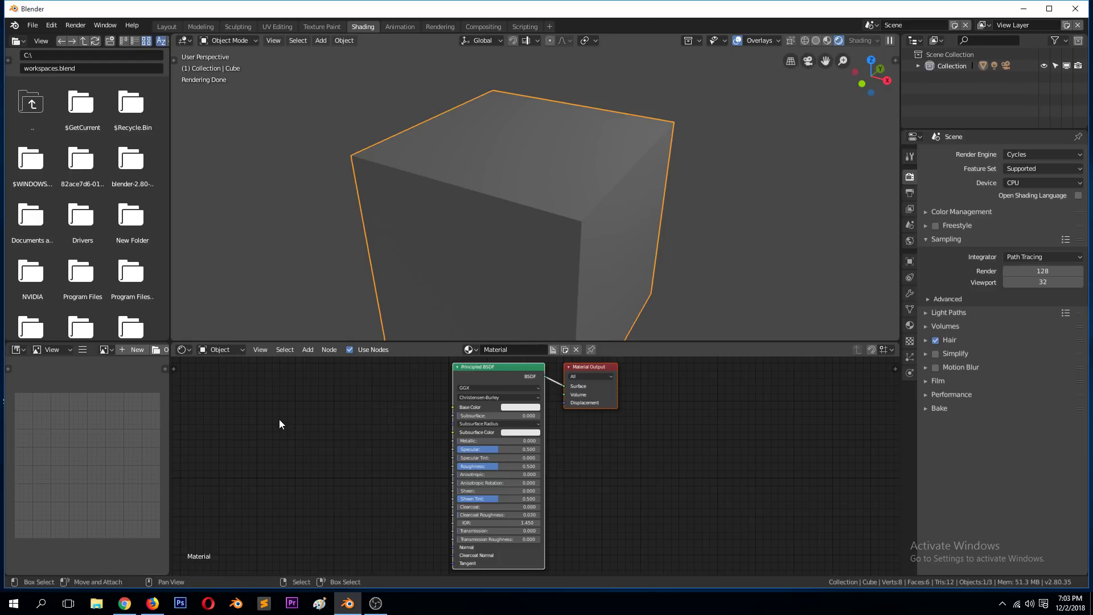
# Step: Add a Geometry node left of the shader and preview its Position output on the cube
pyautogui.hotkey('shift', 'a')
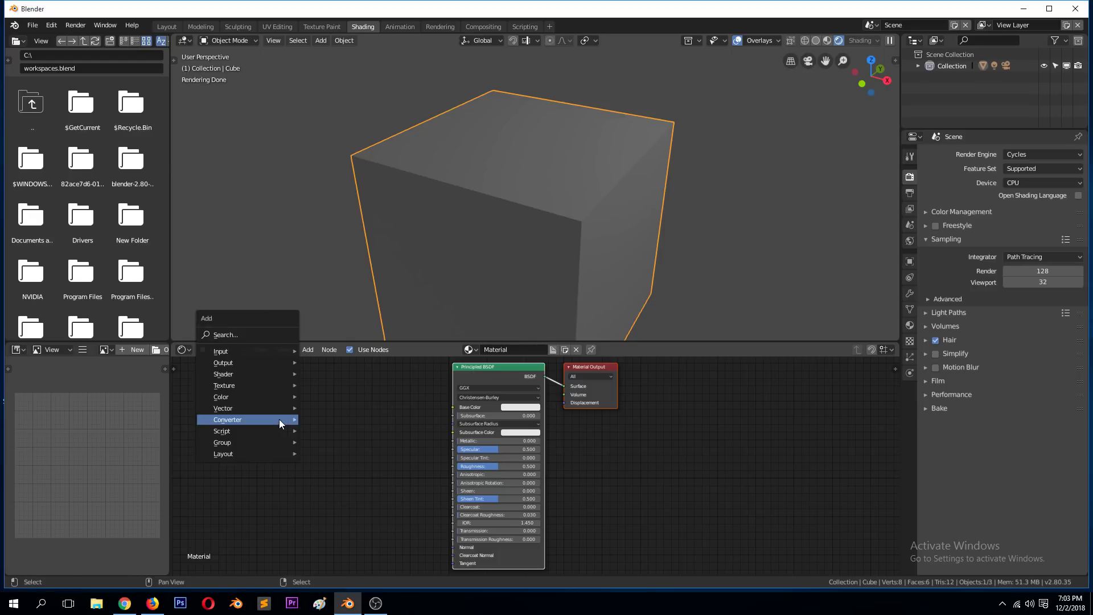
pyautogui.moveTo(275, 352)
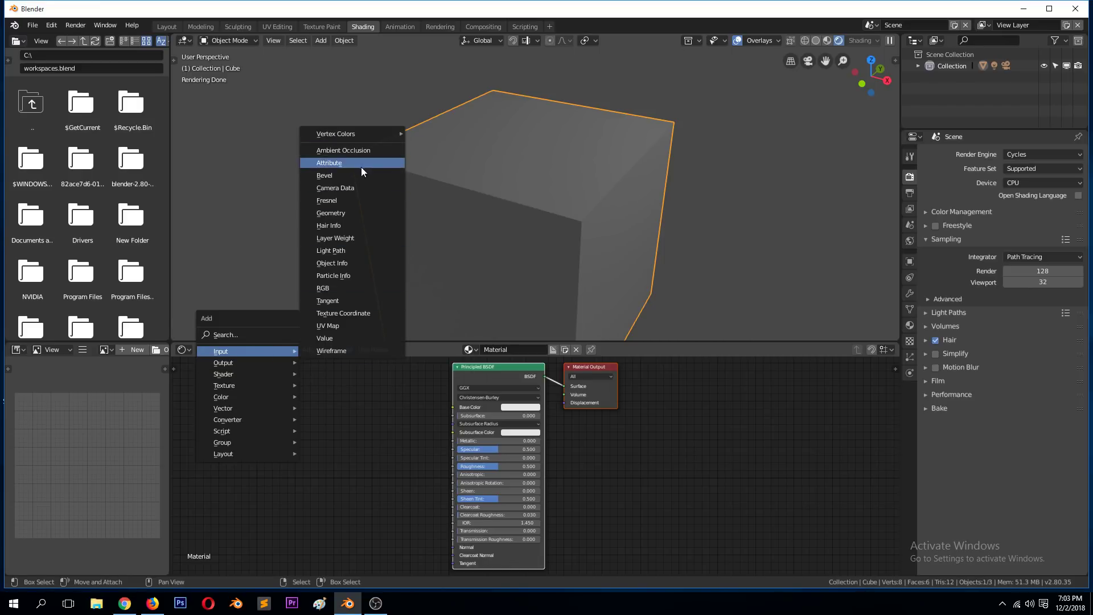
pyautogui.click(358, 213)
pyautogui.click(245, 388)
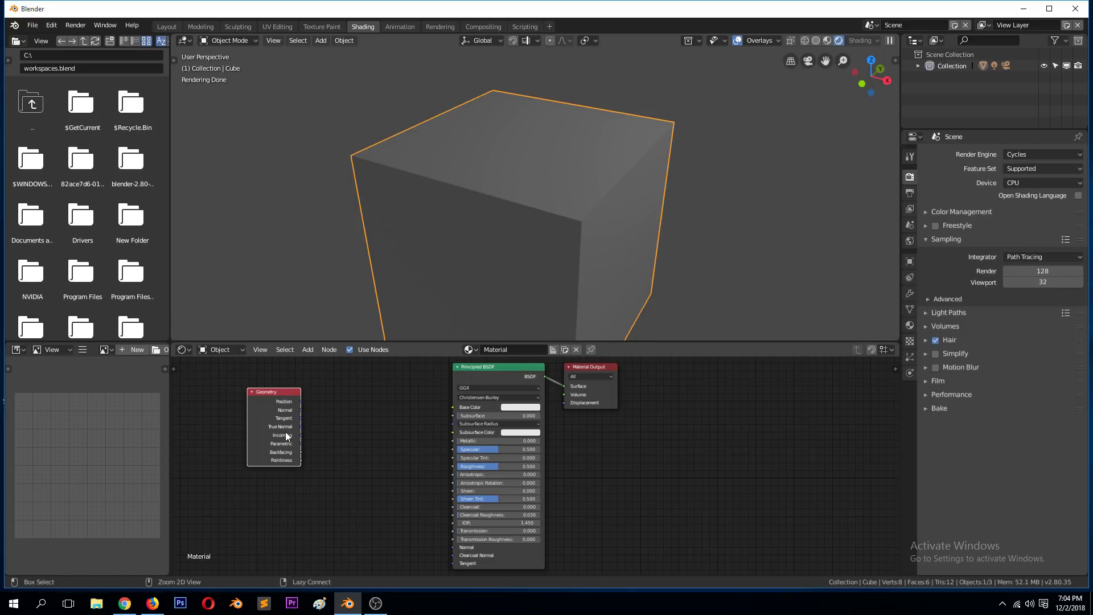
pyautogui.keyDown('ctrl'); pyautogui.keyDown('shift'); pyautogui.click(259, 394); pyautogui.keyUp('shift'); pyautogui.keyUp('ctrl')
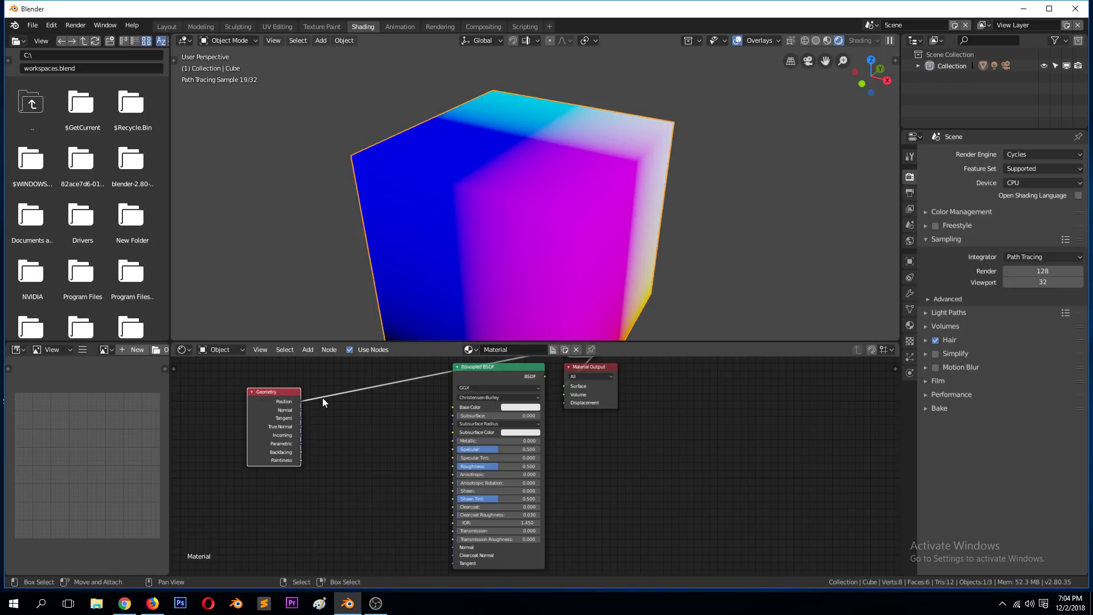
pyautogui.moveTo(558, 179); pyautogui.dragTo(573, 222, button='middle')
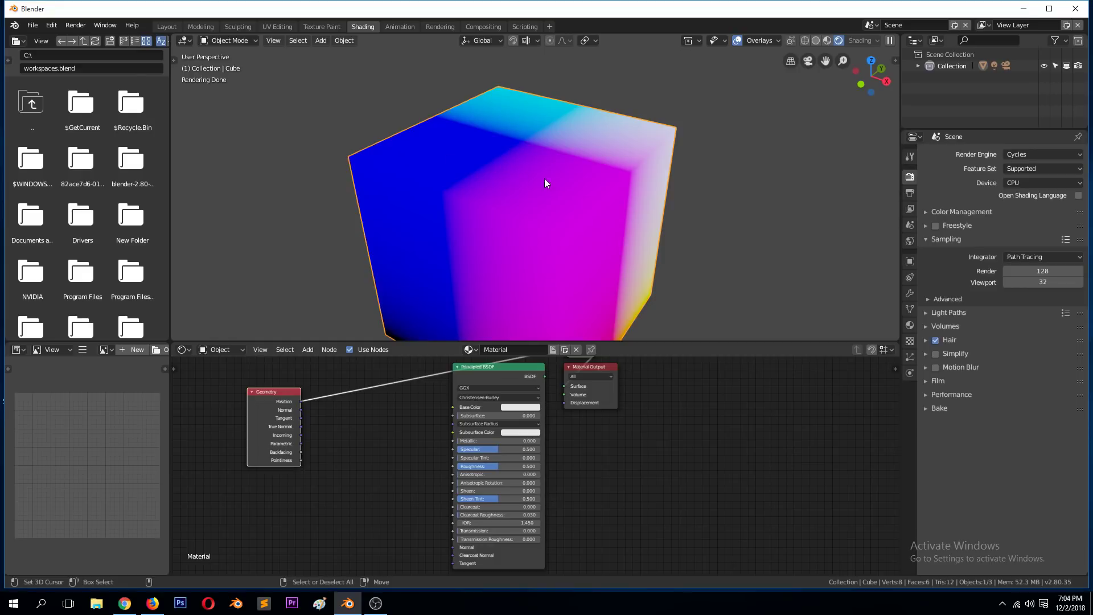
# Step: Preview the Geometry node's Pointiness output and spread the Geometry and Principled BSDF nodes apart
pyautogui.keyDown('ctrl'); pyautogui.keyDown('shift'); pyautogui.click(265, 406); pyautogui.keyUp('shift'); pyautogui.keyUp('ctrl')
pyautogui.keyDown('ctrl'); pyautogui.keyDown('shift'); pyautogui.click(265, 407); pyautogui.keyUp('shift'); pyautogui.keyUp('ctrl')
pyautogui.keyDown('ctrl'); pyautogui.keyDown('shift'); pyautogui.click(265, 406); pyautogui.keyUp('shift'); pyautogui.keyUp('ctrl')
pyautogui.keyDown('ctrl'); pyautogui.keyDown('shift'); pyautogui.click(264, 407); pyautogui.keyUp('shift'); pyautogui.keyUp('ctrl')
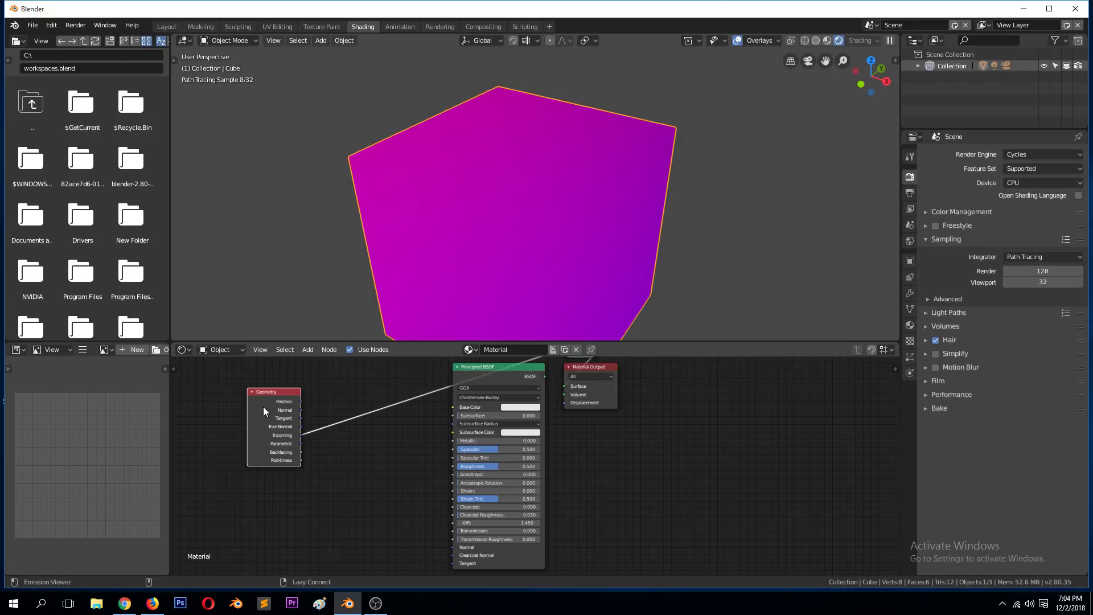
pyautogui.keyDown('ctrl'); pyautogui.keyDown('shift'); pyautogui.click(263, 406); pyautogui.keyUp('shift'); pyautogui.keyUp('ctrl')
pyautogui.keyDown('ctrl'); pyautogui.keyDown('shift'); pyautogui.click(263, 406); pyautogui.keyUp('shift'); pyautogui.keyUp('ctrl')
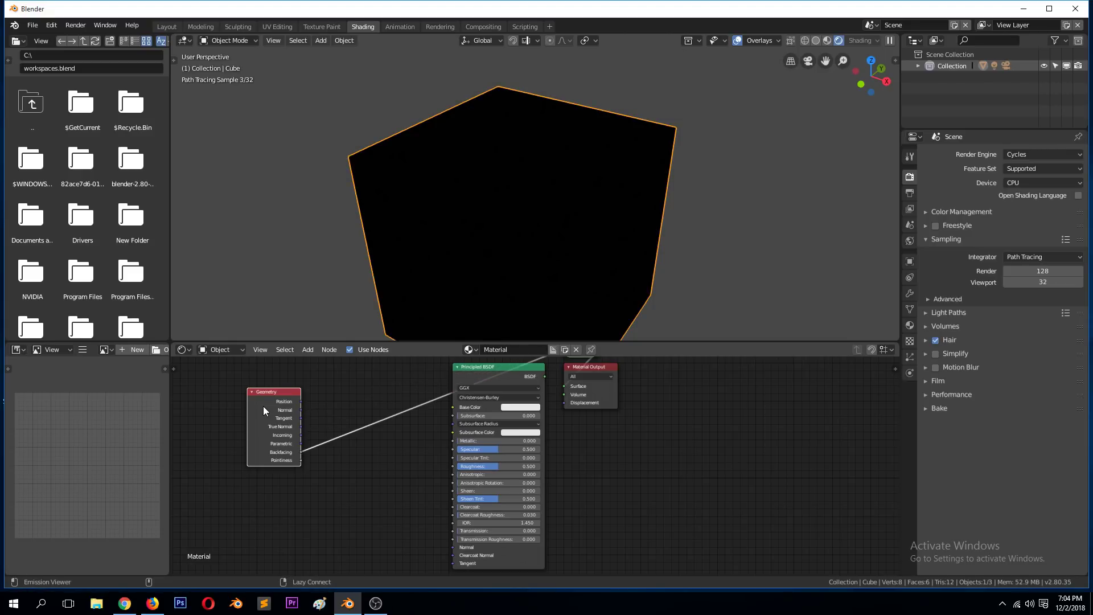
pyautogui.keyDown('ctrl'); pyautogui.keyDown('shift'); pyautogui.click(263, 406); pyautogui.keyUp('shift'); pyautogui.keyUp('ctrl')
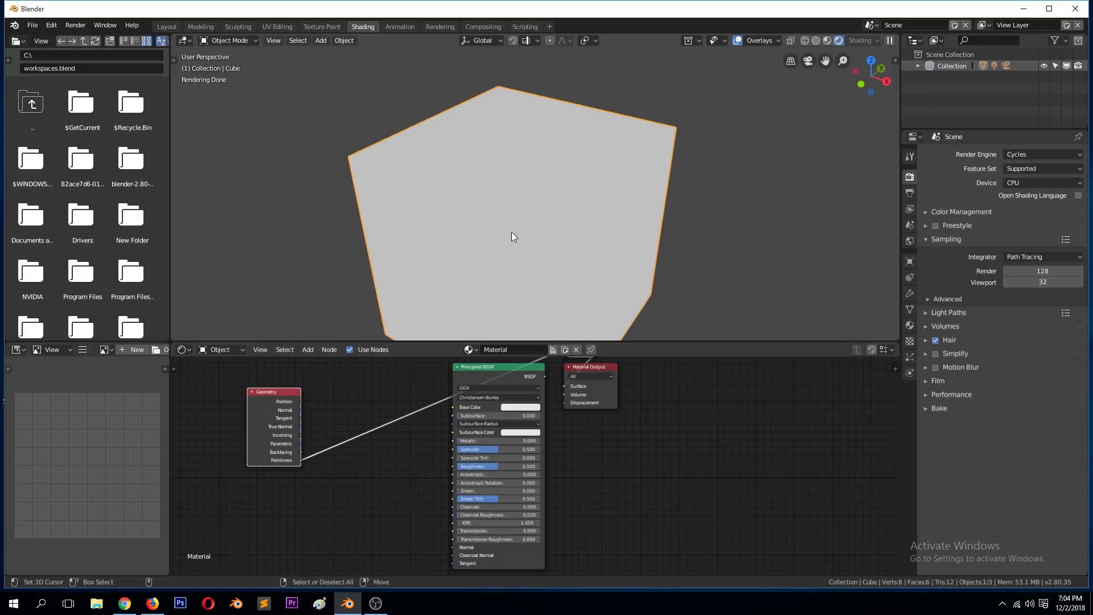
pyautogui.moveTo(507, 234)
pyautogui.mouseDown(button='middle')
pyautogui.moveTo(467, 181)
pyautogui.moveTo(407, 173)
pyautogui.moveTo(504, 234)
pyautogui.mouseUp(button='middle')
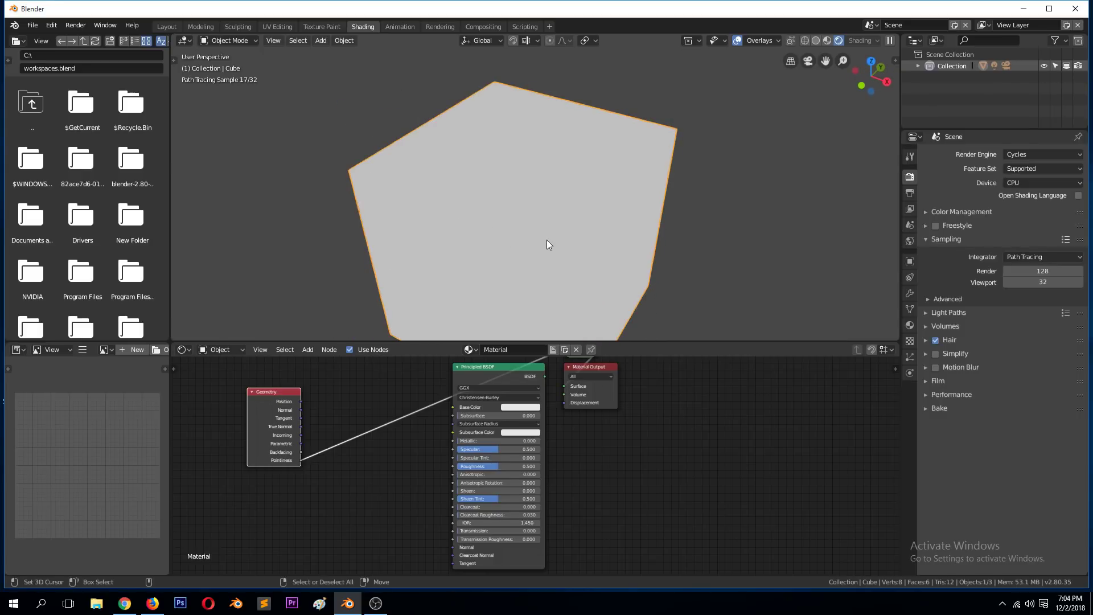
pyautogui.moveTo(268, 391); pyautogui.dragTo(238, 392)
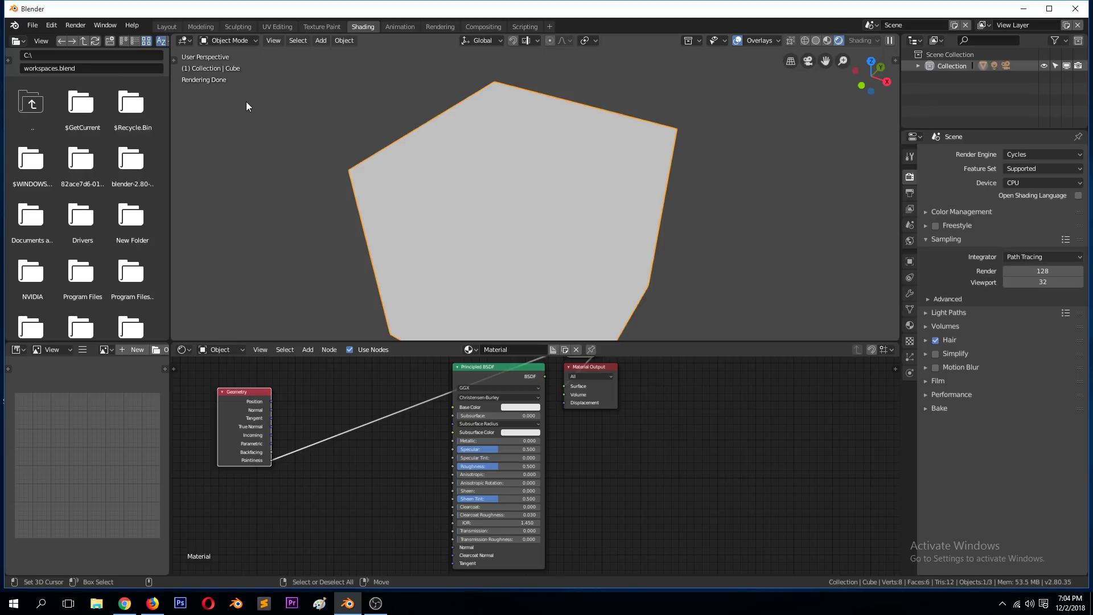
pyautogui.moveTo(490, 381); pyautogui.dragTo(530, 431)
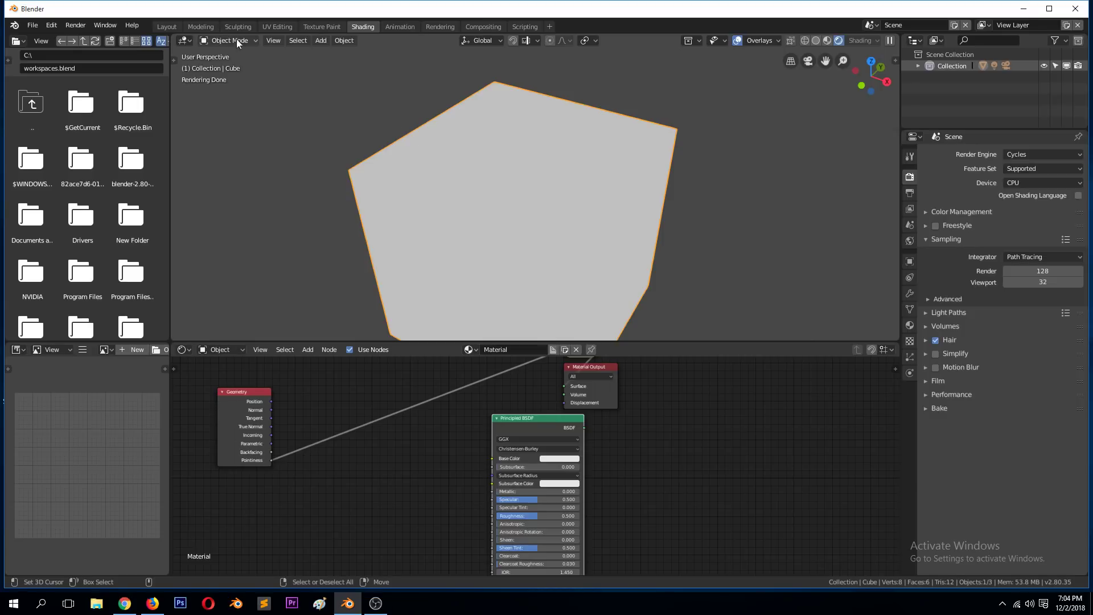
# Step: Back in Layout, try subdividing the cube in Edit Mode, then undo it
pyautogui.click(163, 25)
pyautogui.press('Tab')
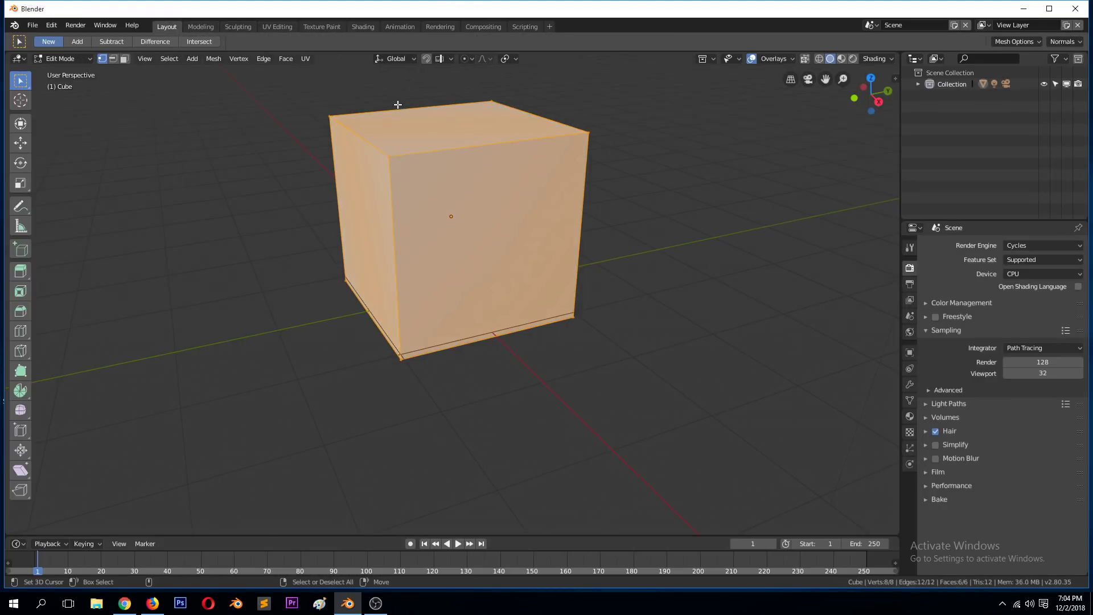
pyautogui.rightClick(408, 125)
pyautogui.click(409, 126)
pyautogui.rightClick(409, 125)
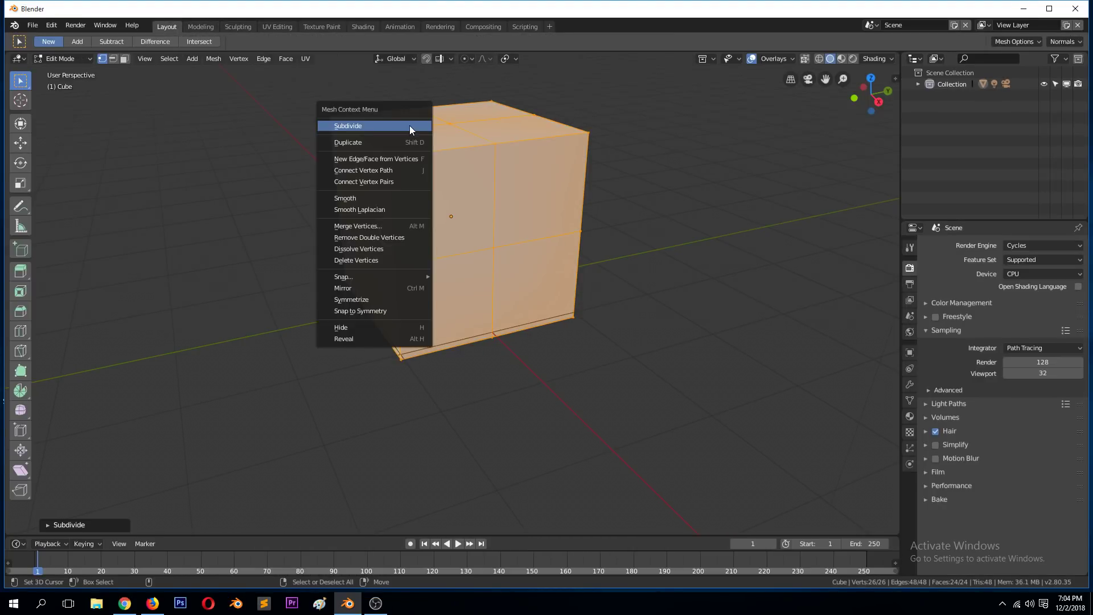
pyautogui.press('Escape')
pyautogui.hotkey('ctrl', 'z')
pyautogui.press('Tab')
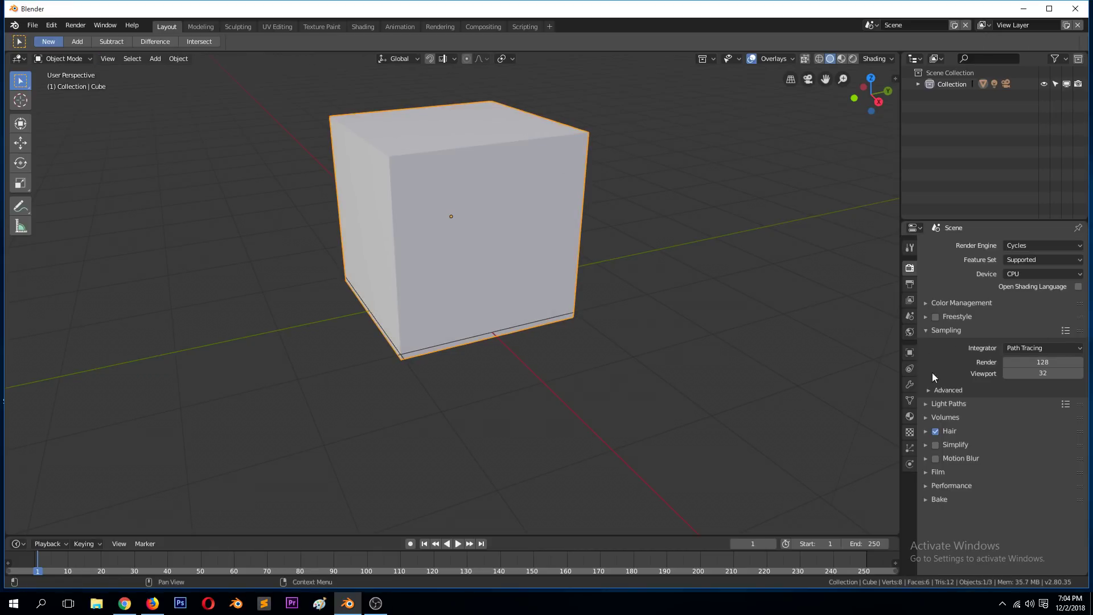
# Step: Add a Multiresolution modifier with Simple subdivision at level 3
pyautogui.click(910, 384)
pyautogui.click(1012, 244)
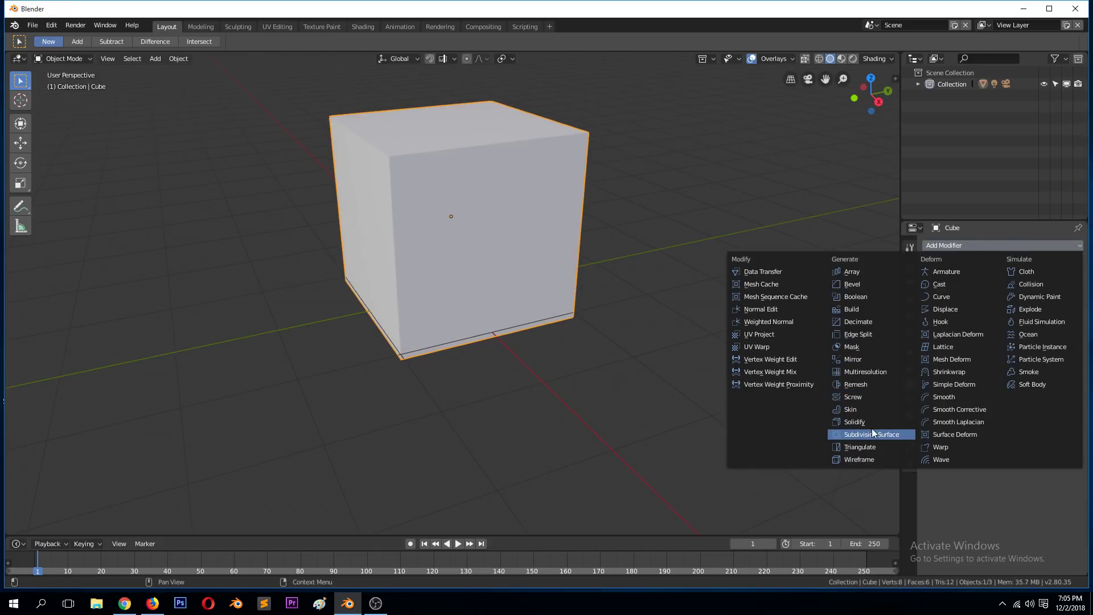
pyautogui.click(879, 371)
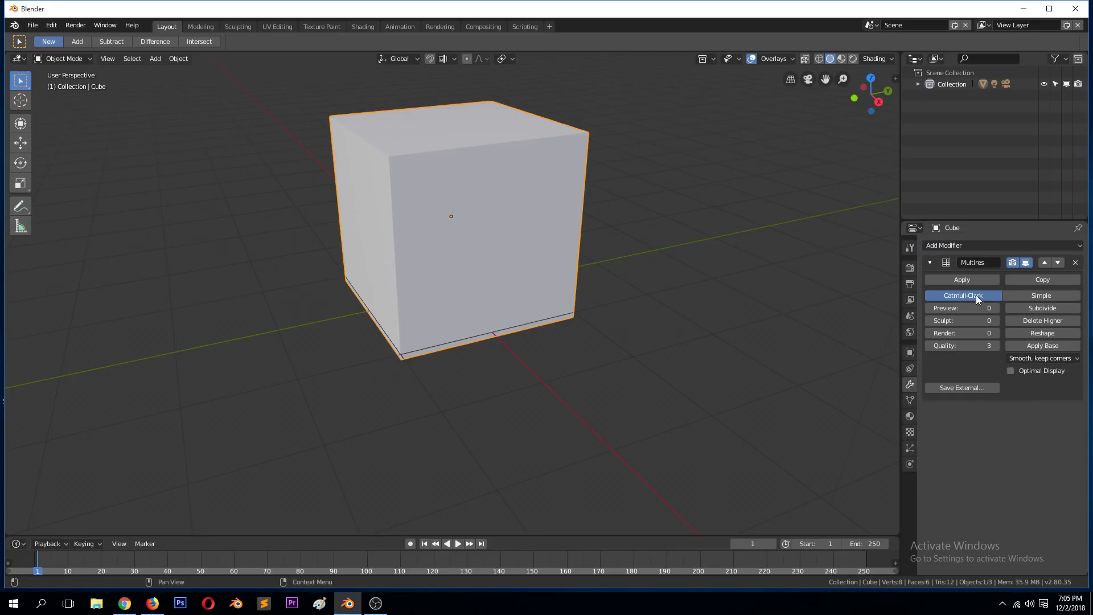
pyautogui.click(1039, 297)
pyautogui.click(1030, 308)
pyautogui.click(1030, 307)
pyautogui.click(1026, 309)
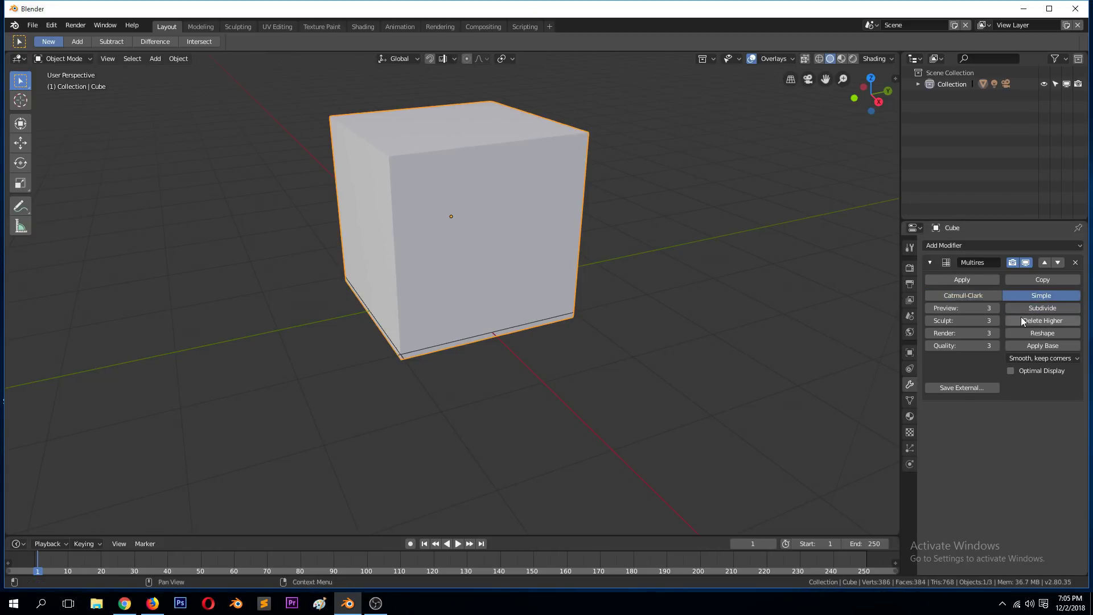
pyautogui.click(967, 295)
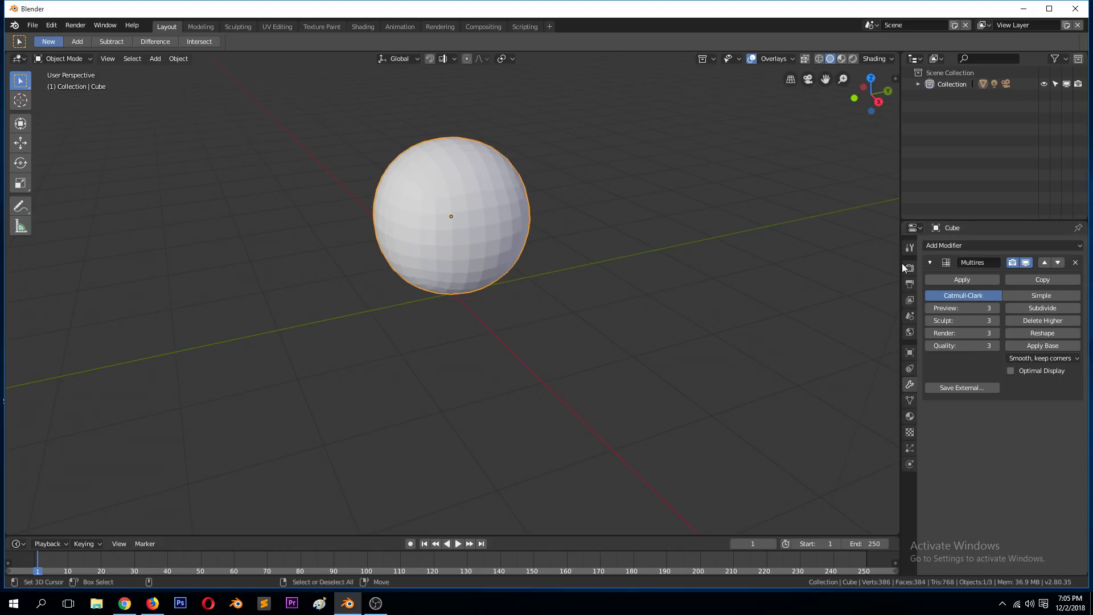
pyautogui.click(1059, 298)
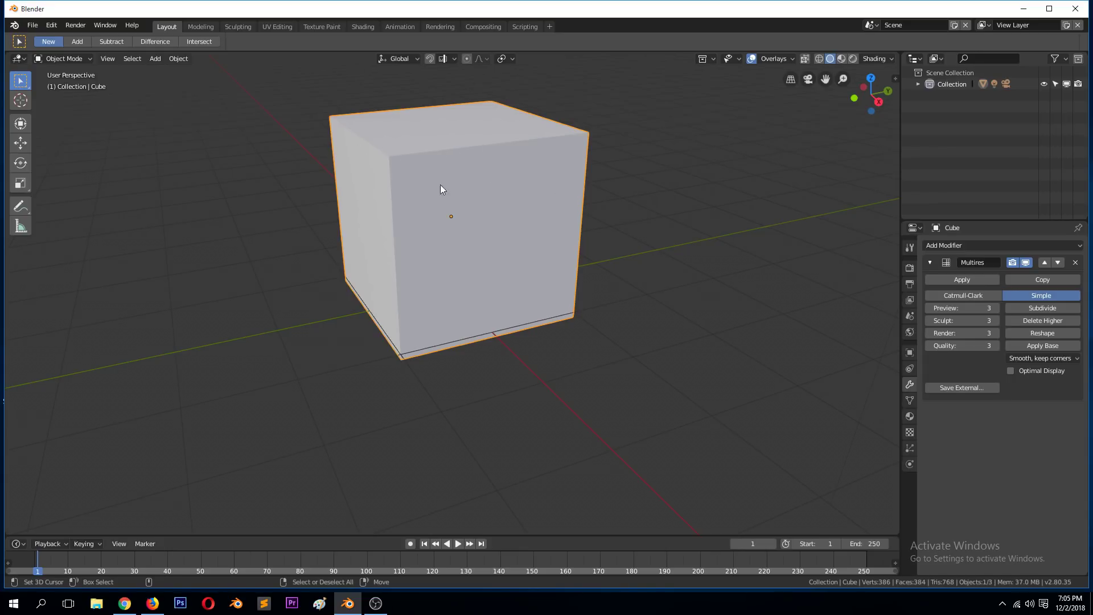
# Step: Return to the Shading workspace and orbit to inspect the cube's rendered Pointiness result
pyautogui.click(363, 26)
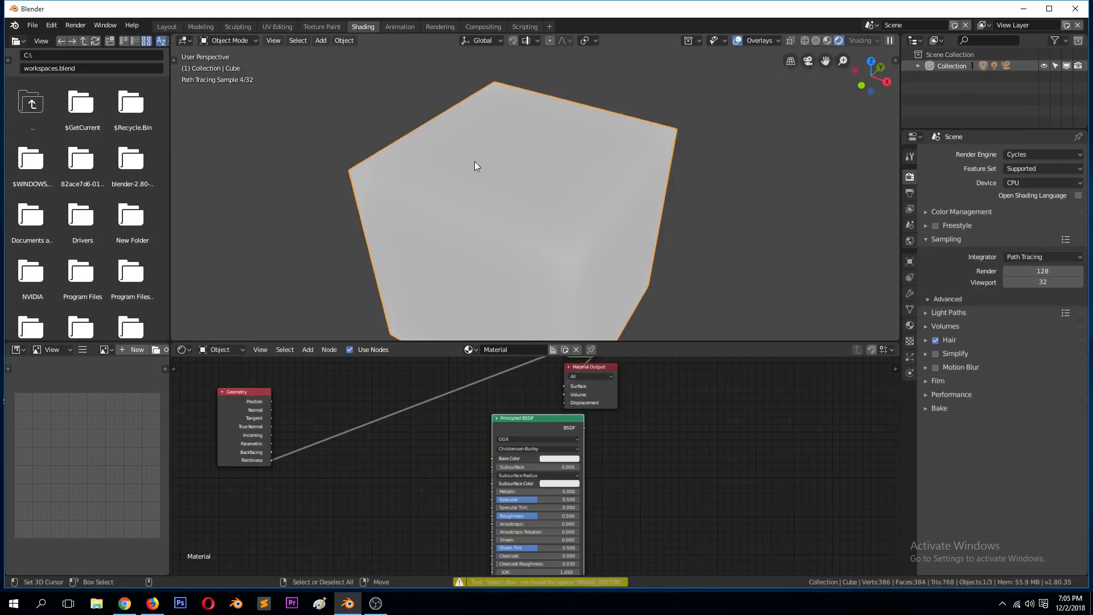
pyautogui.moveTo(482, 142); pyautogui.dragTo(519, 244, button='middle')
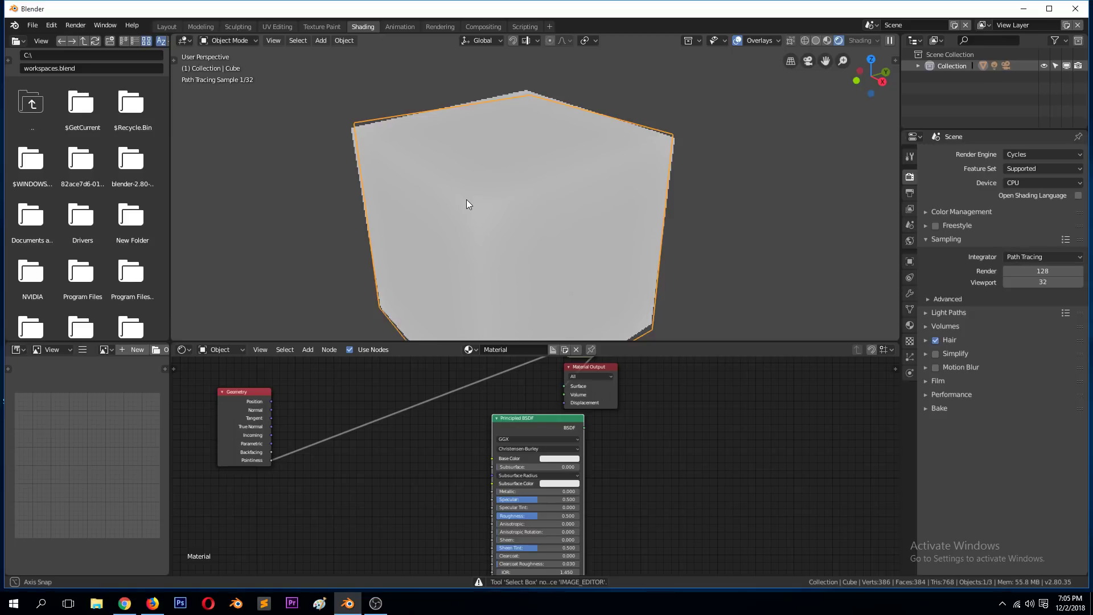
pyautogui.moveTo(466, 204); pyautogui.dragTo(466, 203, button='middle')
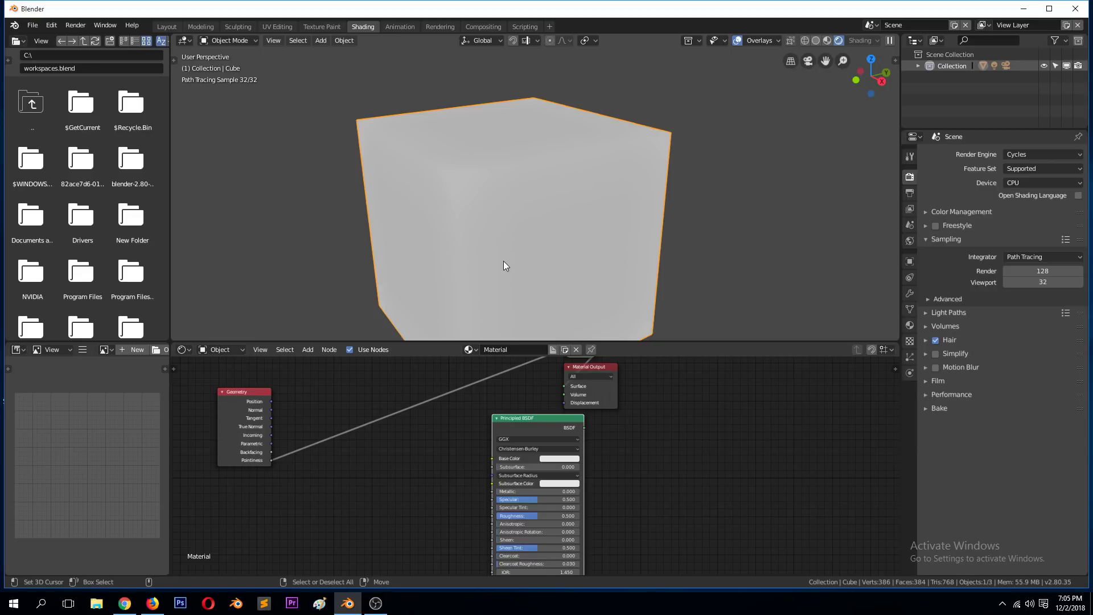
pyautogui.moveTo(504, 265); pyautogui.dragTo(573, 198, button='middle')
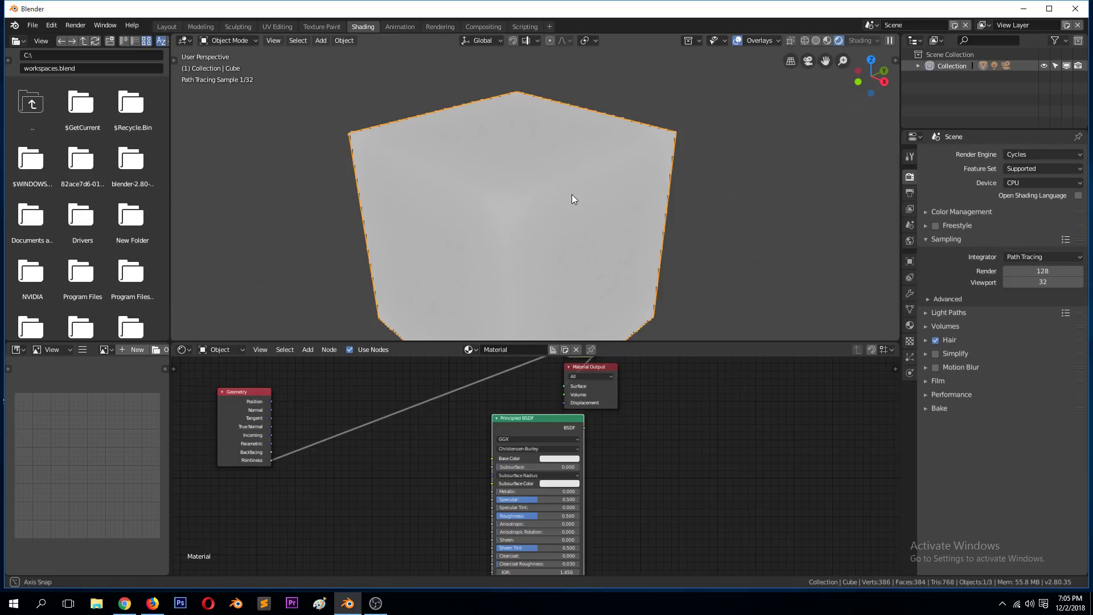
pyautogui.moveTo(571, 198); pyautogui.dragTo(571, 199, button='middle')
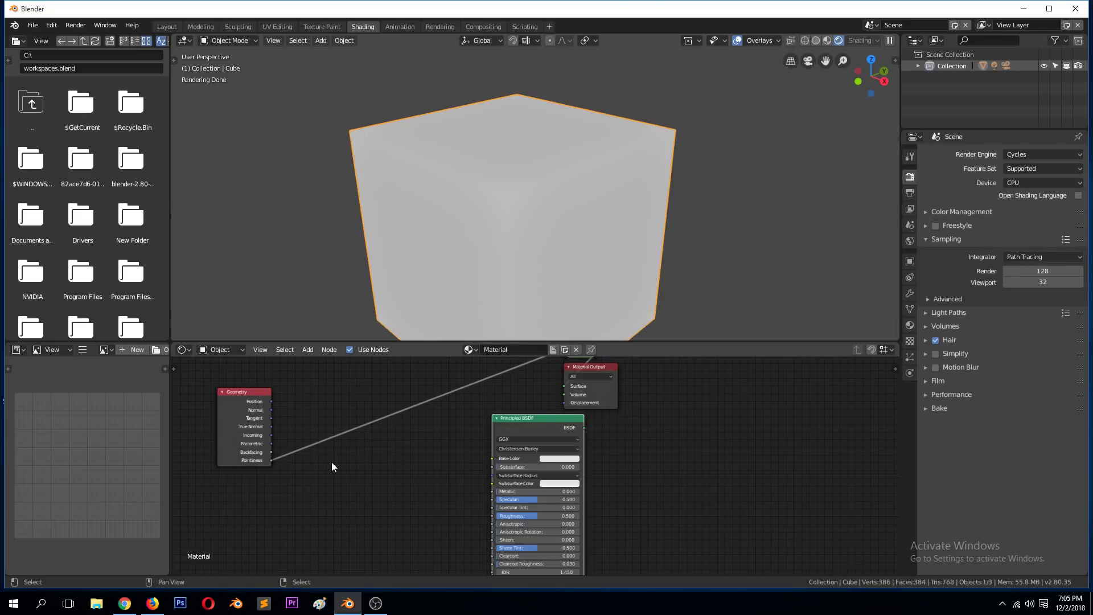
# Step: Insert a ColorRamp node into the link between Pointiness and the output
pyautogui.hotkey('shift', 'a')
pyautogui.moveTo(322, 511)
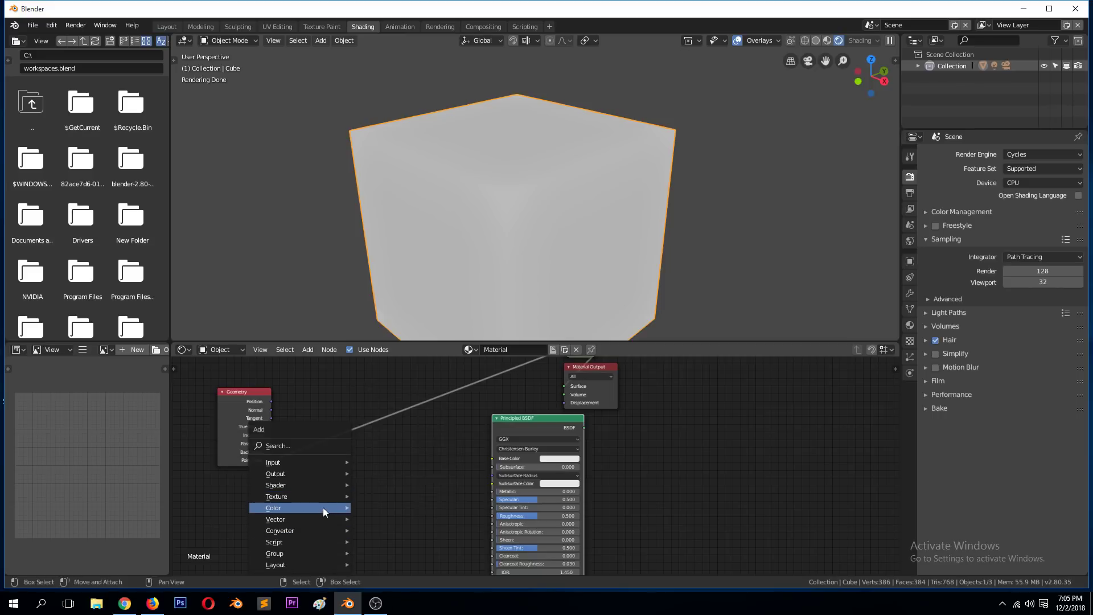
pyautogui.moveTo(313, 533)
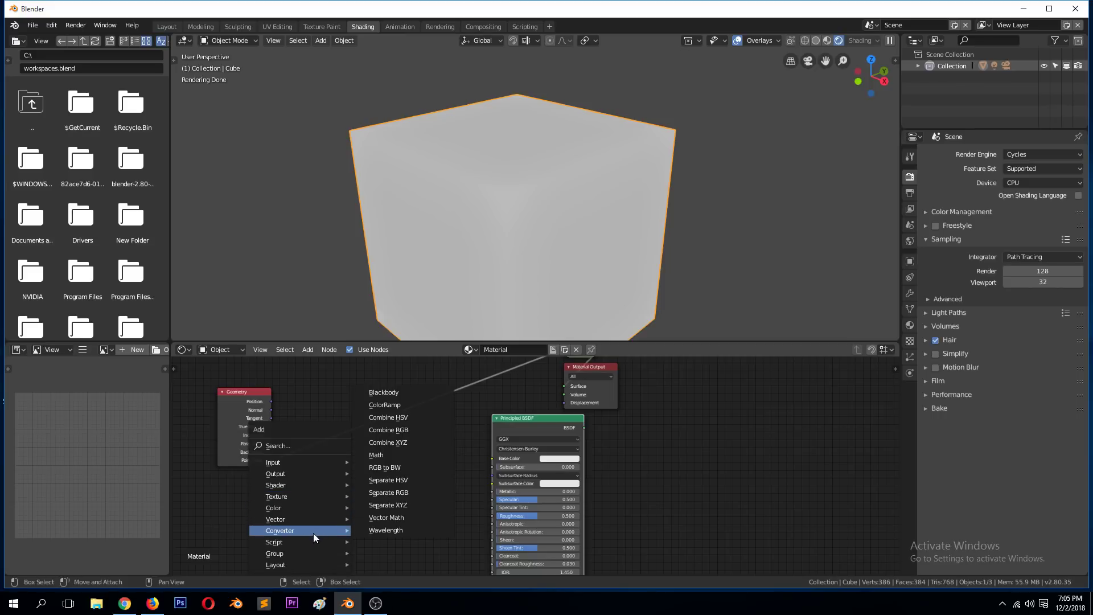
pyautogui.click(402, 405)
pyautogui.click(328, 394)
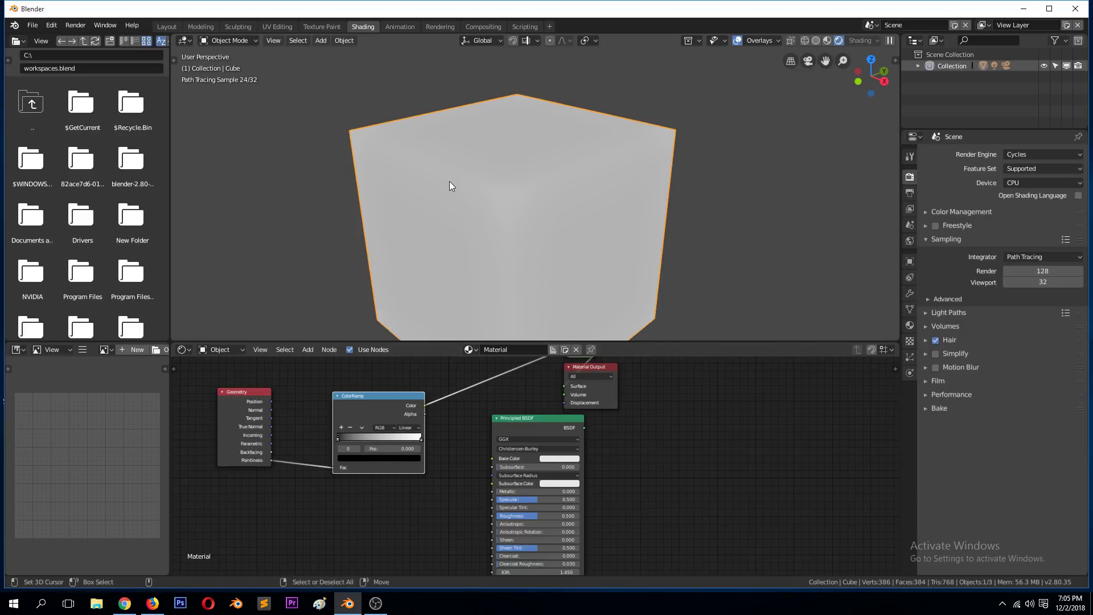
# Step: Drag the black ramp stop to about 0.523 and trial-move the white stop
pyautogui.moveTo(338, 439); pyautogui.dragTo(370, 440)
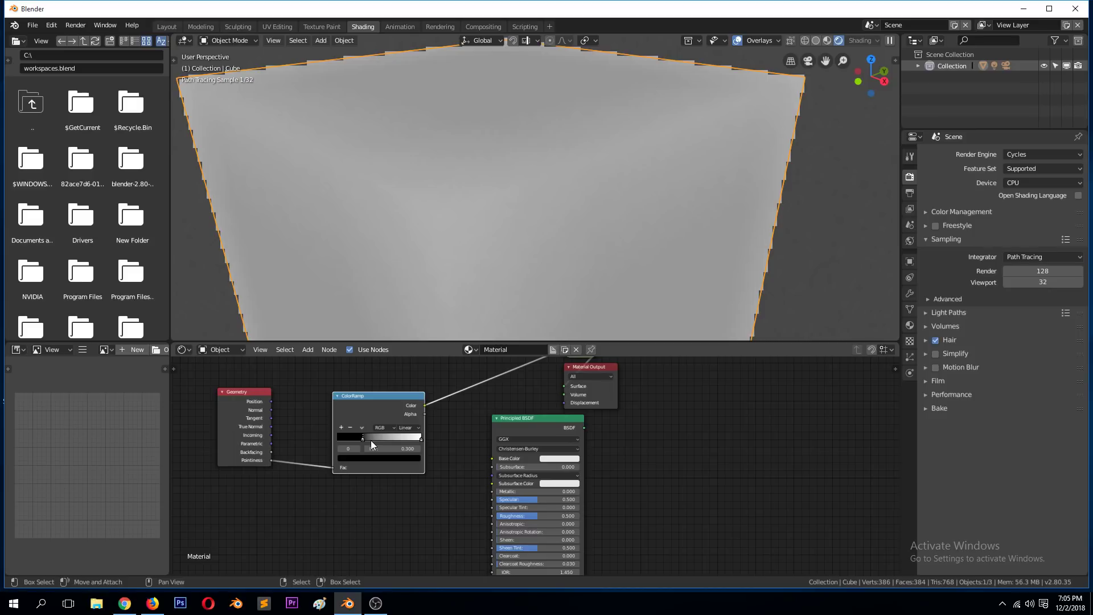
pyautogui.moveTo(371, 439); pyautogui.dragTo(390, 439)
pyautogui.scroll(-5, 550, 193)
pyautogui.moveTo(556, 189); pyautogui.dragTo(524, 190, button='middle')
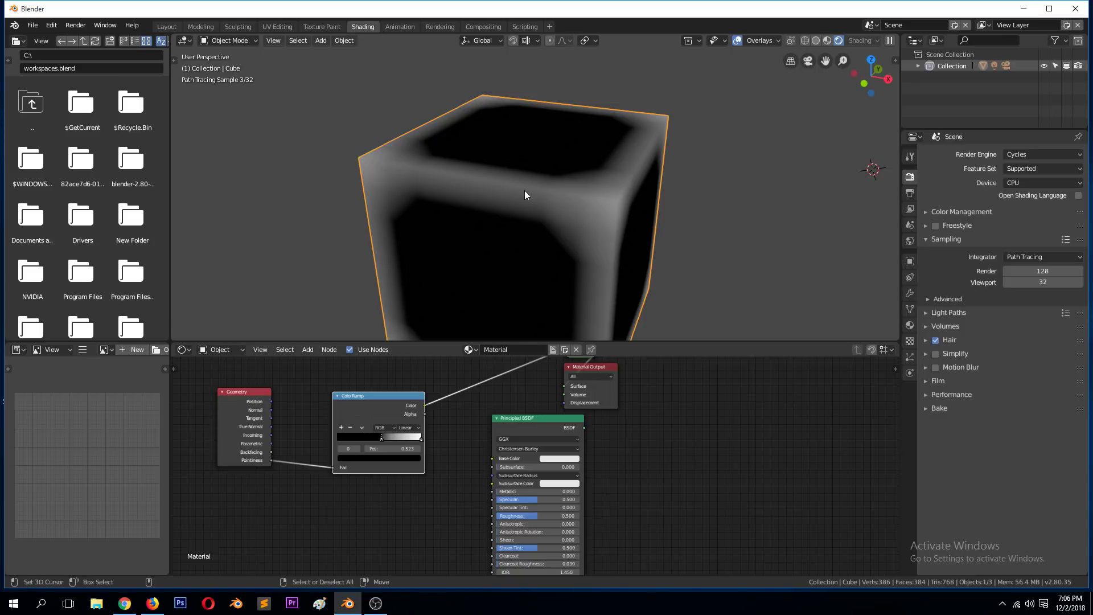
pyautogui.scroll(3, 524, 190)
pyautogui.click(415, 436)
pyautogui.moveTo(416, 435); pyautogui.dragTo(402, 441)
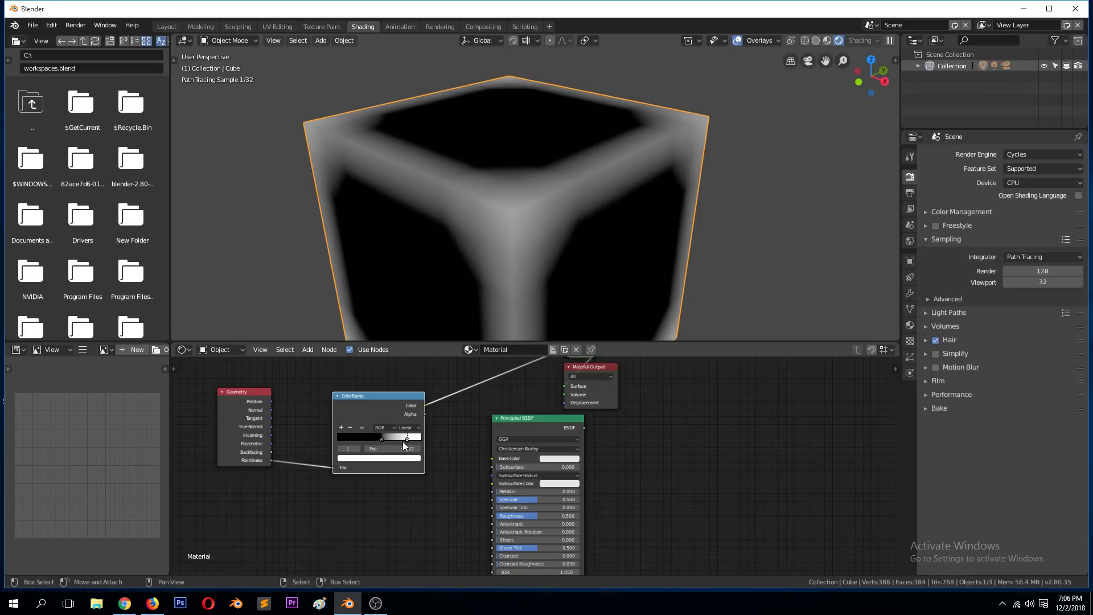
pyautogui.hotkey('ctrl', 'z')
pyautogui.moveTo(410, 136); pyautogui.dragTo(388, 116, button='middle')
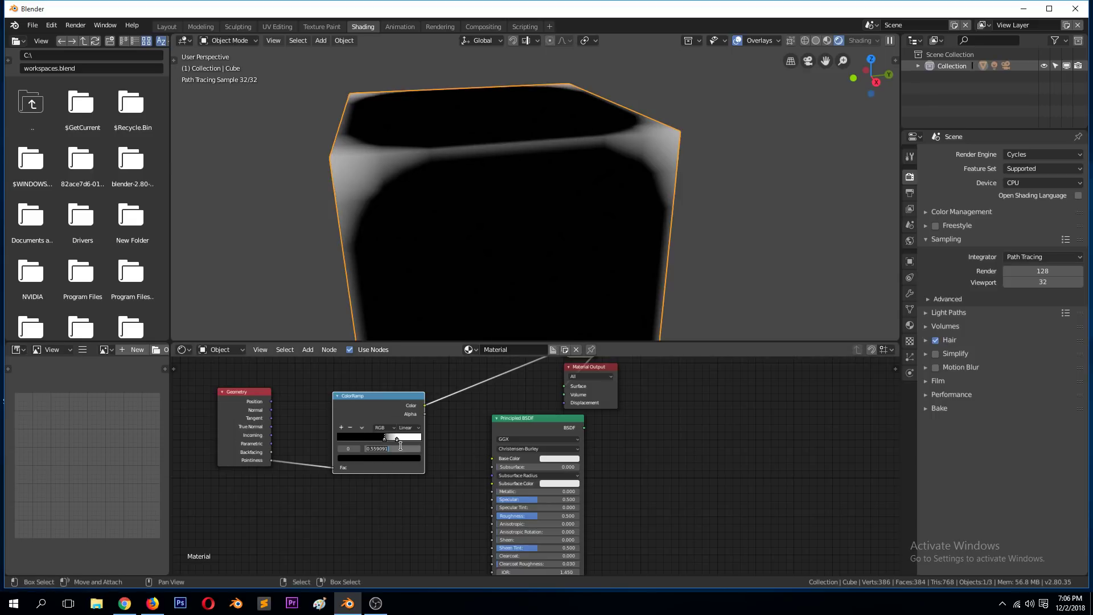
# Step: Type ramp stop positions: black stop 0.45, white stop 0.5
pyautogui.click(400, 448)
pyautogui.write('.045')
pyautogui.press('Return')
pyautogui.click(401, 449)
pyautogui.write('.45')
pyautogui.press('Return')
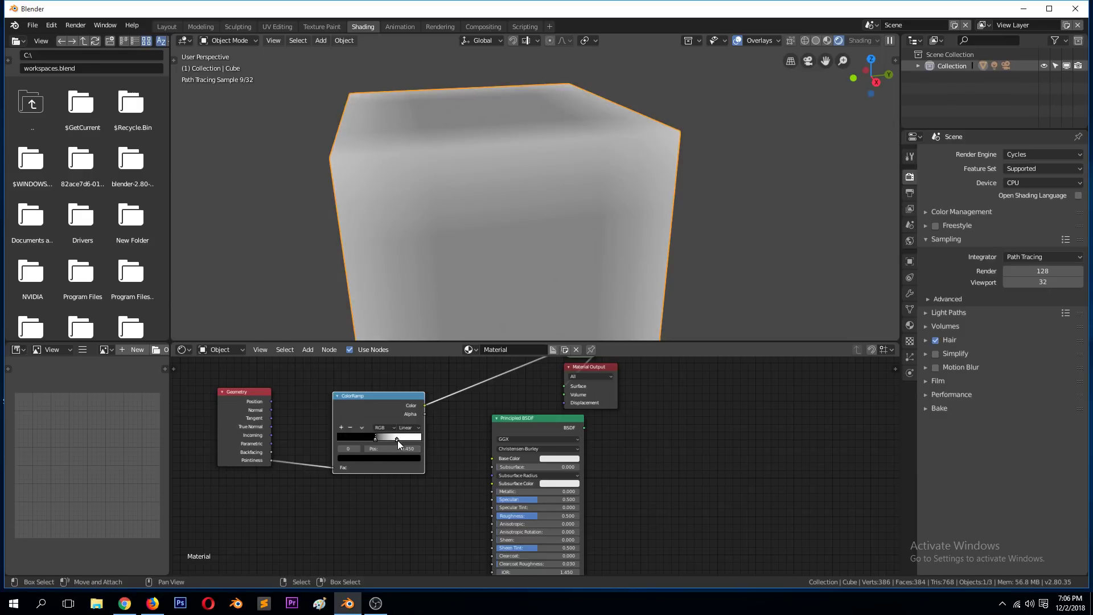
pyautogui.click(397, 440)
pyautogui.click(403, 449)
pyautogui.write('.')
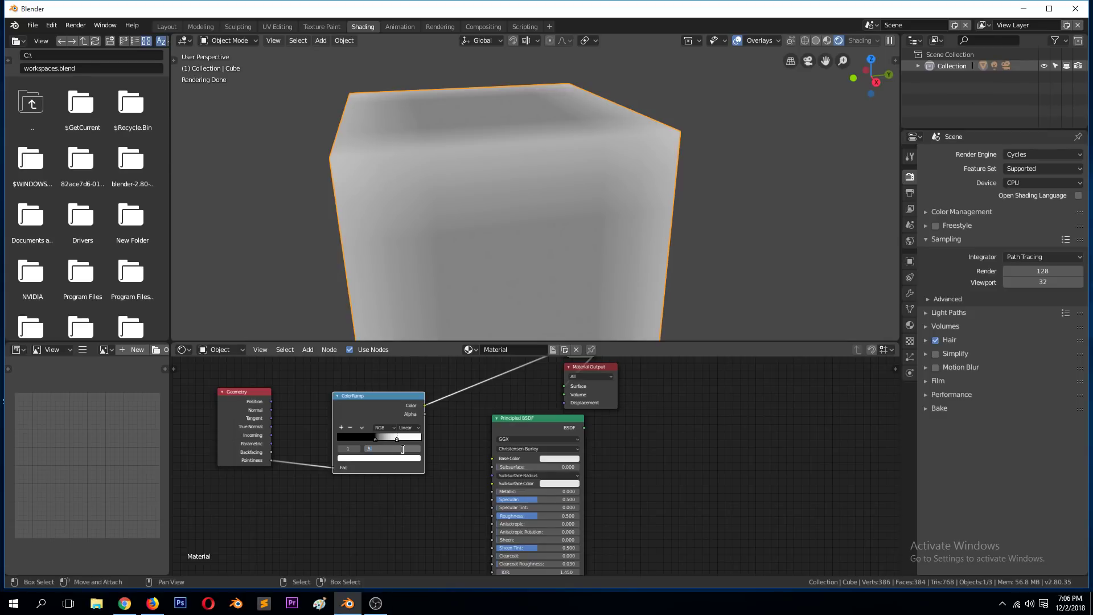
pyautogui.write('5')
pyautogui.press('Return')
# Step: Fine-tune the ramp so the black stop sits at 0.564, leaving only edges white
pyautogui.moveTo(292, 190); pyautogui.dragTo(353, 193, button='middle')
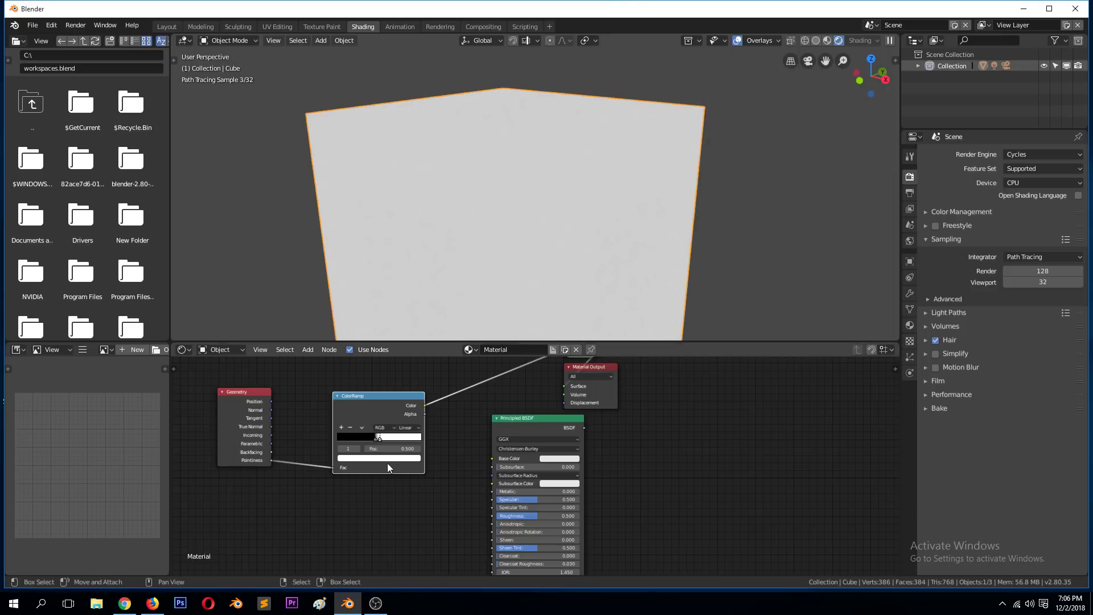
pyautogui.moveTo(383, 436)
pyautogui.mouseDown()
pyautogui.moveTo(408, 440)
pyautogui.moveTo(385, 439)
pyautogui.mouseUp()
pyautogui.click(376, 438)
pyautogui.click(404, 439)
pyautogui.moveTo(384, 439); pyautogui.dragTo(385, 439)
pyautogui.moveTo(512, 182)
pyautogui.mouseDown(button='middle')
pyautogui.moveTo(551, 156)
pyautogui.moveTo(624, 141)
pyautogui.moveTo(502, 165)
pyautogui.mouseUp(button='middle')
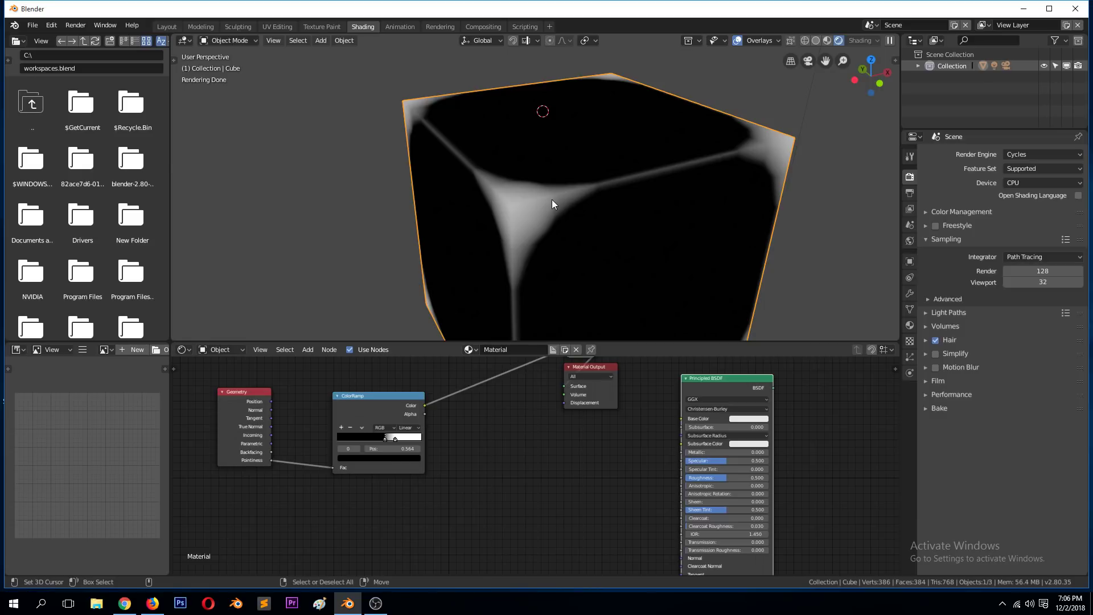
pyautogui.click(391, 401)
pyautogui.moveTo(519, 210); pyautogui.dragTo(576, 247, button='middle')
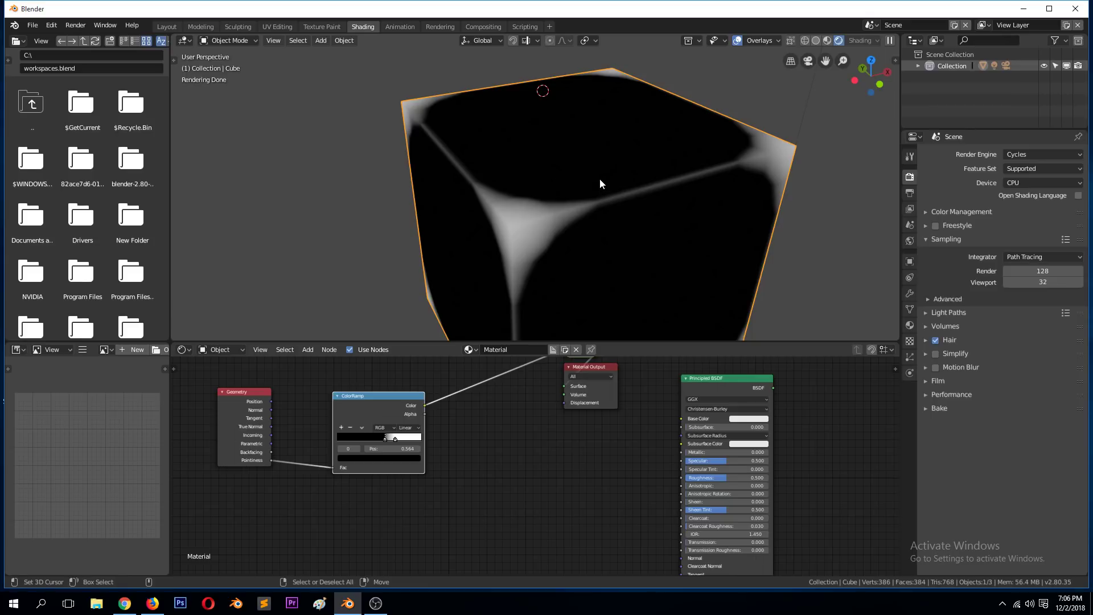
# Step: Move the Principled BSDF left and connect it to the Material Output
pyautogui.click(701, 377)
pyautogui.keyDown('ctrl'); pyautogui.keyDown('shift'); pyautogui.click(387, 398); pyautogui.keyUp('shift'); pyautogui.keyUp('ctrl')
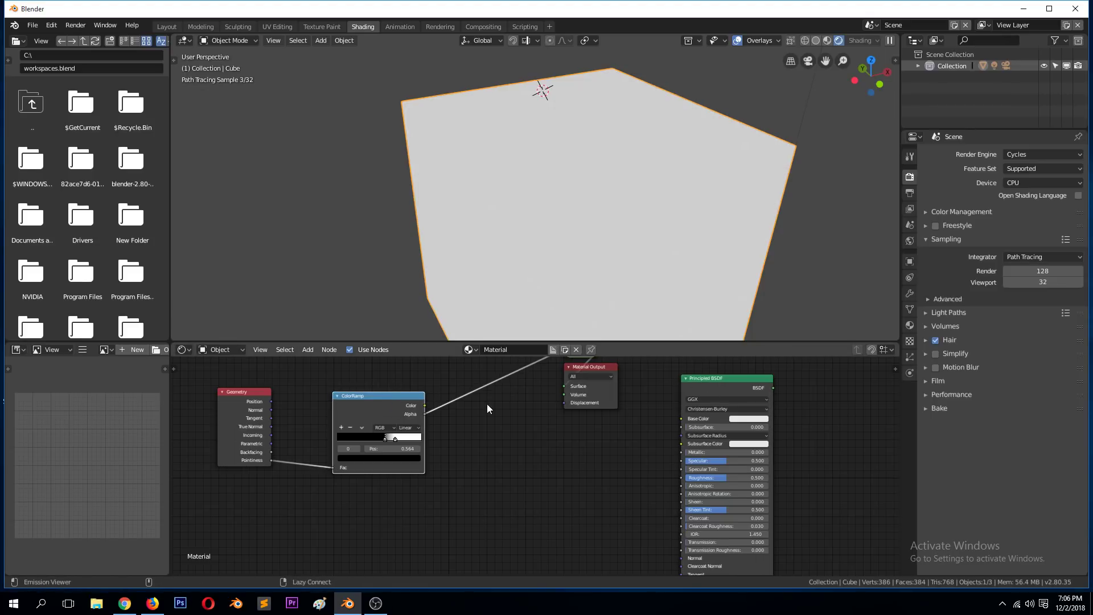
pyautogui.moveTo(715, 389); pyautogui.dragTo(522, 412)
pyautogui.scroll(-1, 701, 405)
pyautogui.keyDown('ctrl'); pyautogui.keyDown('shift'); pyautogui.click(698, 407); pyautogui.keyUp('shift'); pyautogui.keyUp('ctrl')
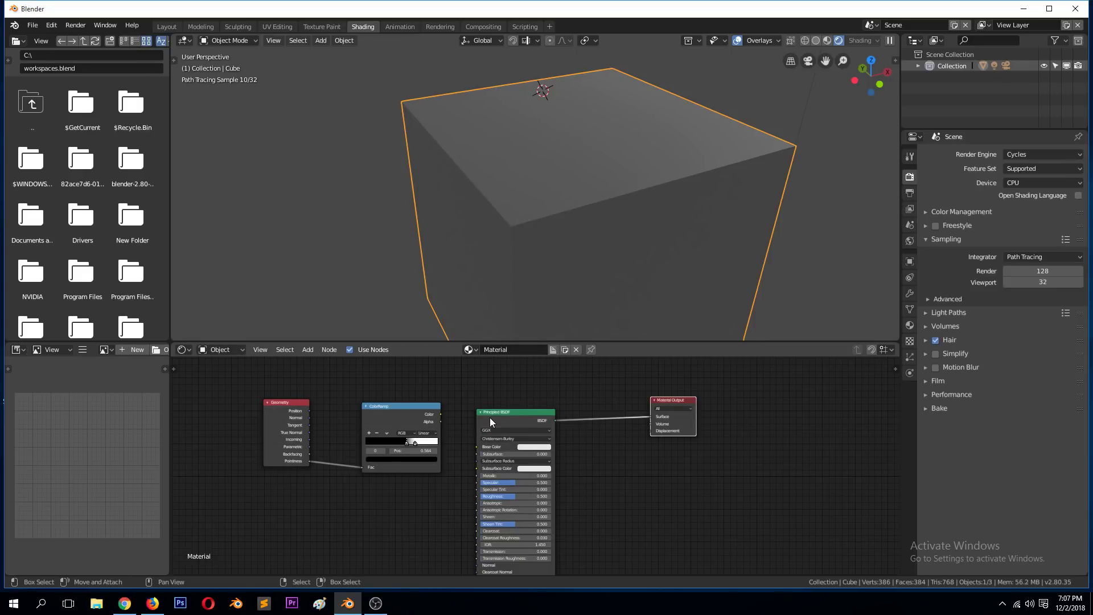
pyautogui.scroll(-1, 489, 418)
# Step: Duplicate the Principled BSDF below the first and set Metallic to 1.000
pyautogui.hotkey('shift', 'd')
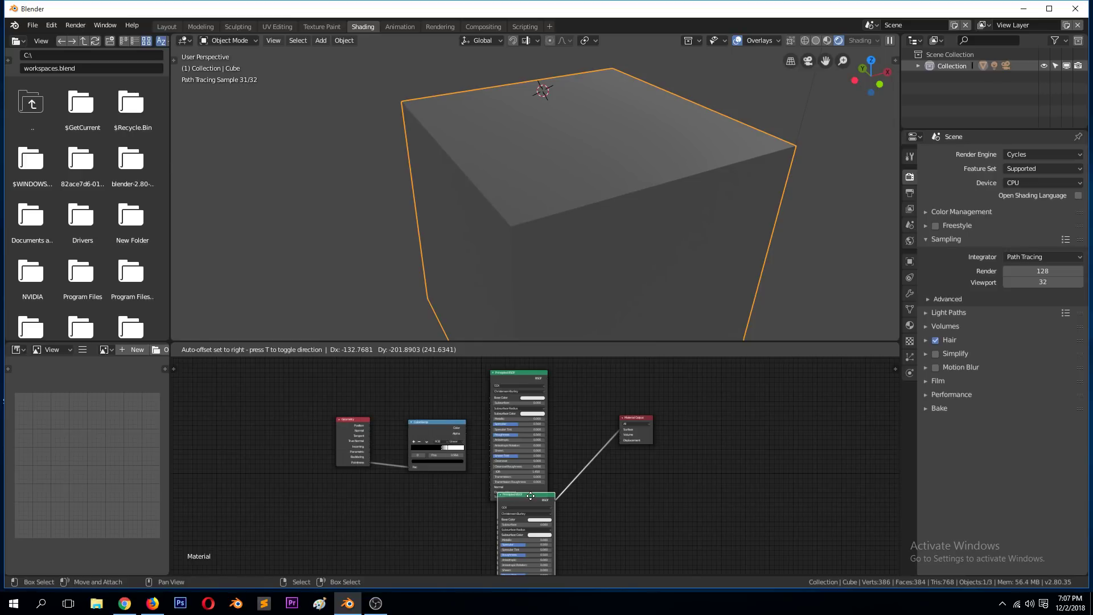
pyautogui.click(527, 509)
pyautogui.moveTo(564, 171); pyautogui.dragTo(543, 147, button='middle')
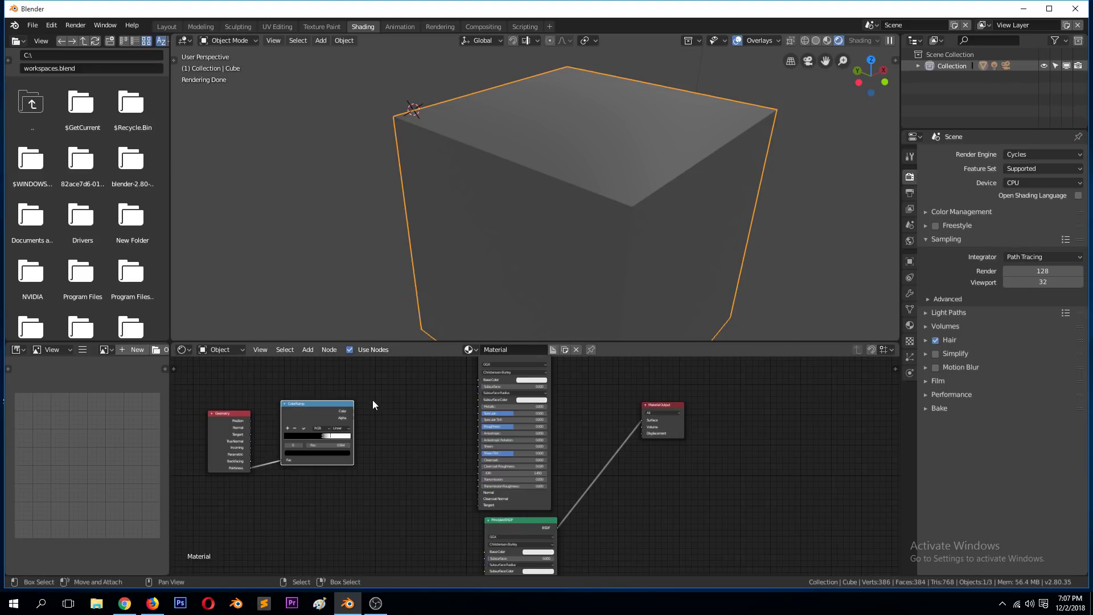
pyautogui.scroll(-2, 549, 436)
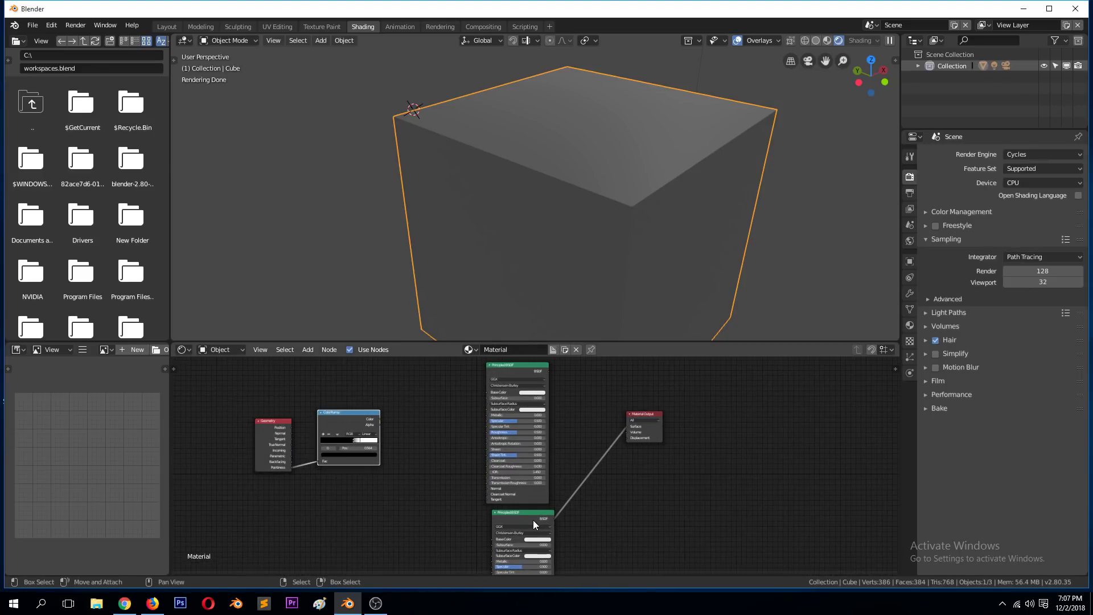
pyautogui.scroll(2, 509, 410)
pyautogui.moveTo(483, 396); pyautogui.dragTo(548, 407)
pyautogui.scroll(-1, 523, 461)
pyautogui.moveTo(526, 525); pyautogui.dragTo(407, 517)
pyautogui.scroll(1, 380, 539)
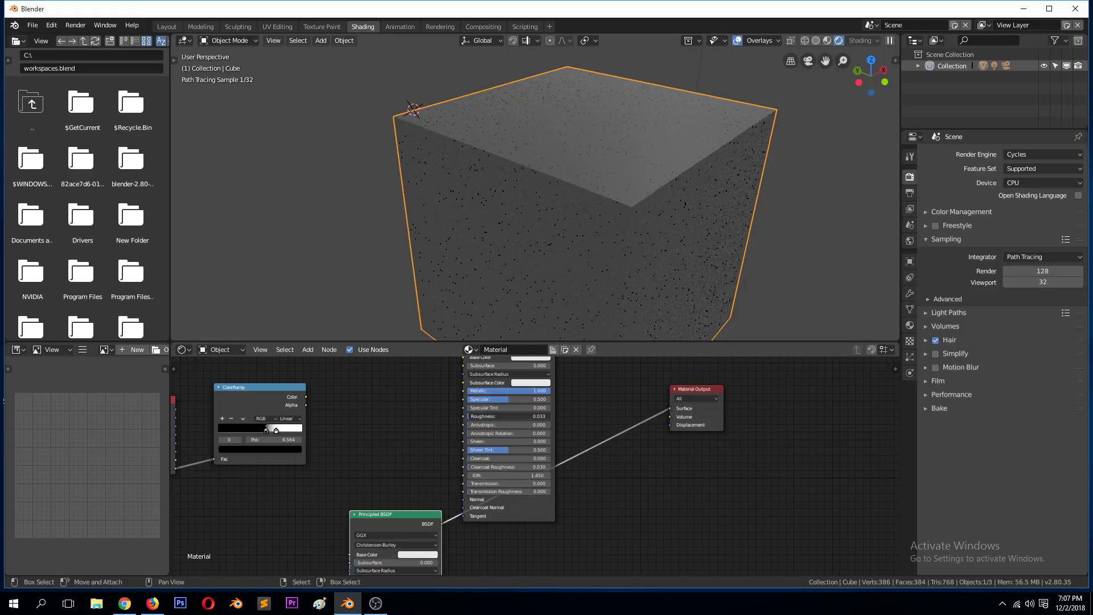
pyautogui.scroll(-2, 508, 381)
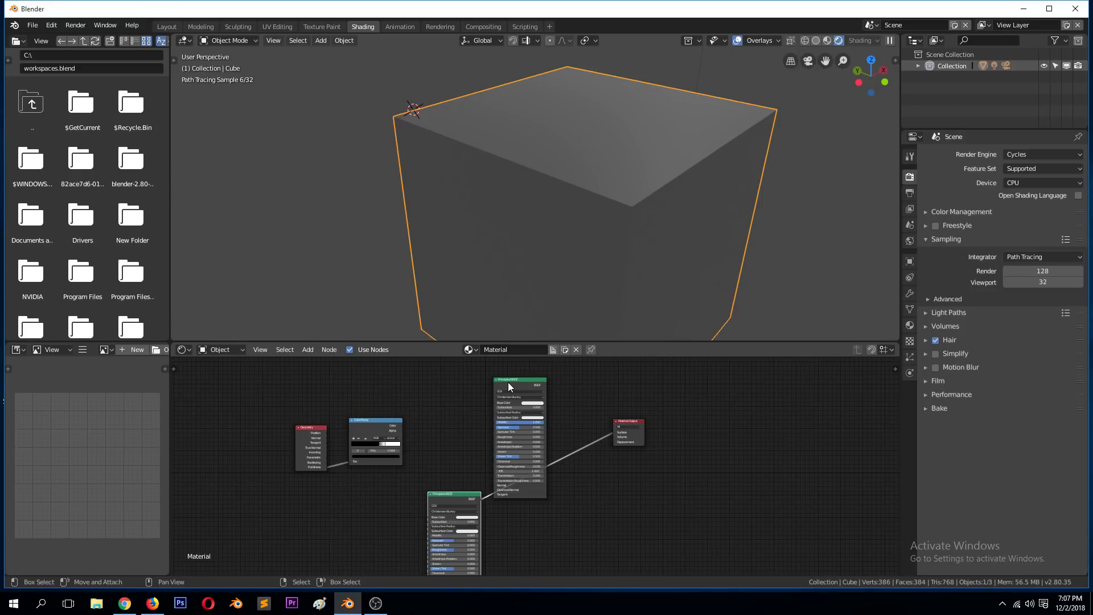
# Step: Add a Mix Shader onto the link into the Material Output
pyautogui.hotkey('shift', 'a')
pyautogui.moveTo(501, 364)
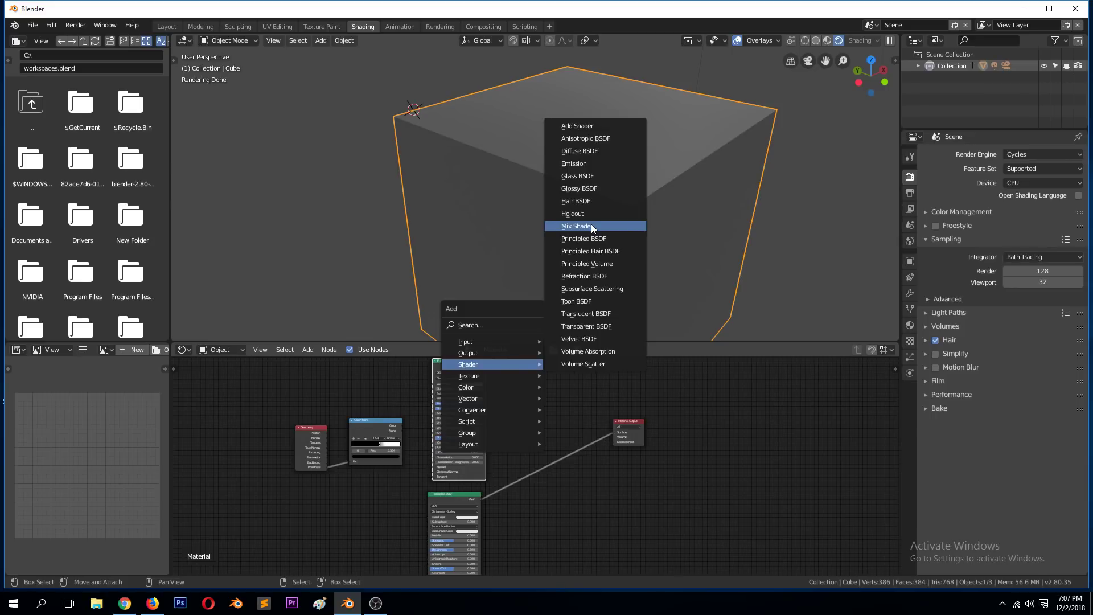
pyautogui.click(590, 226)
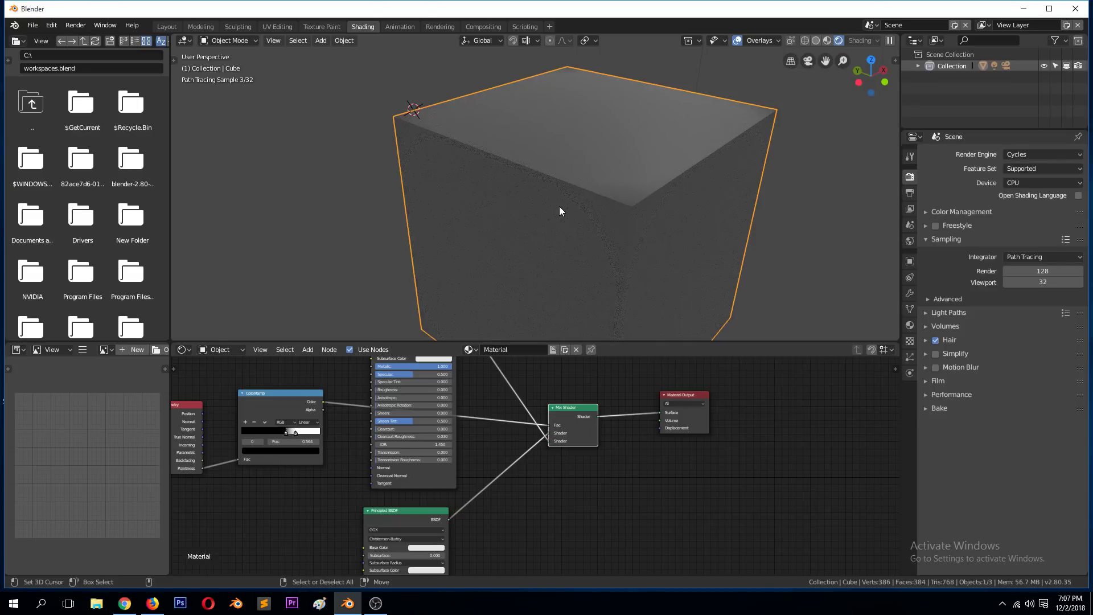
pyautogui.click(161, 350)
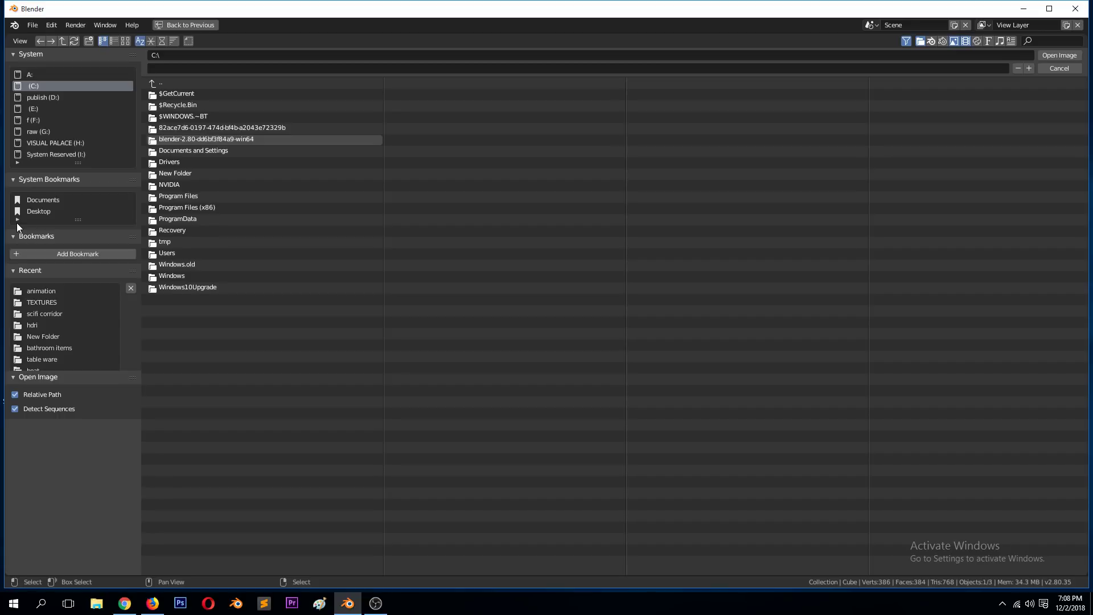
pyautogui.click(42, 302)
pyautogui.scroll(-15, 692, 306)
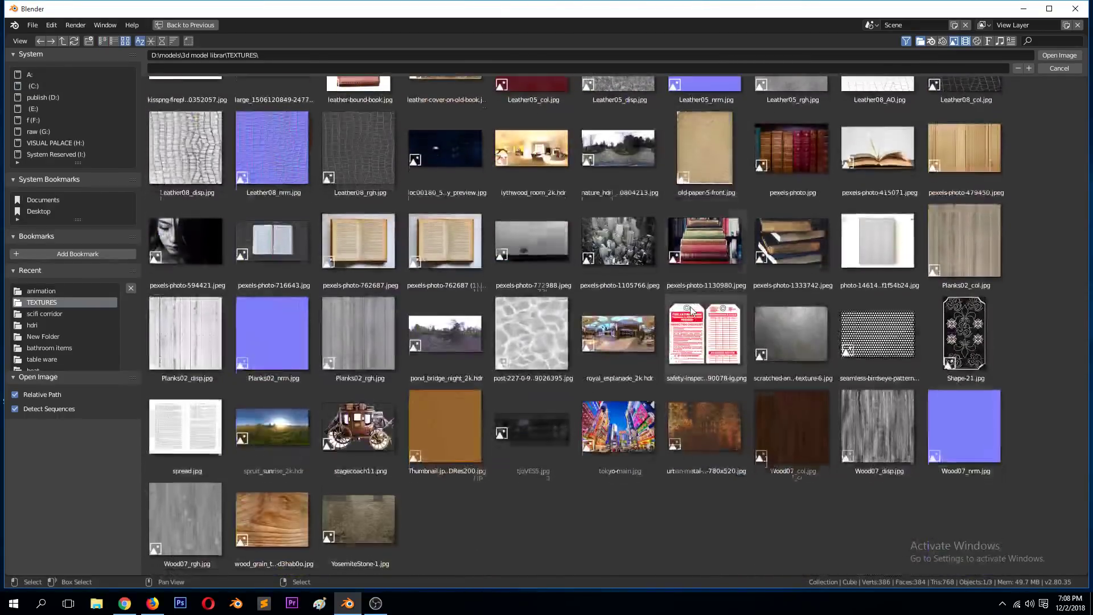
pyautogui.doubleClick(612, 335)
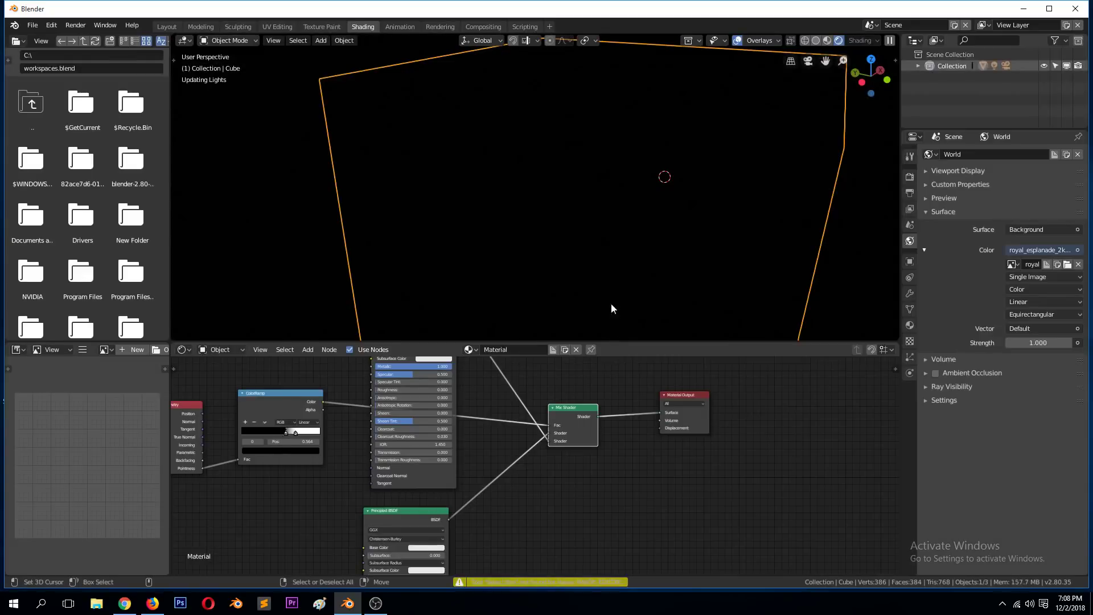
pyautogui.scroll(-3, 598, 244)
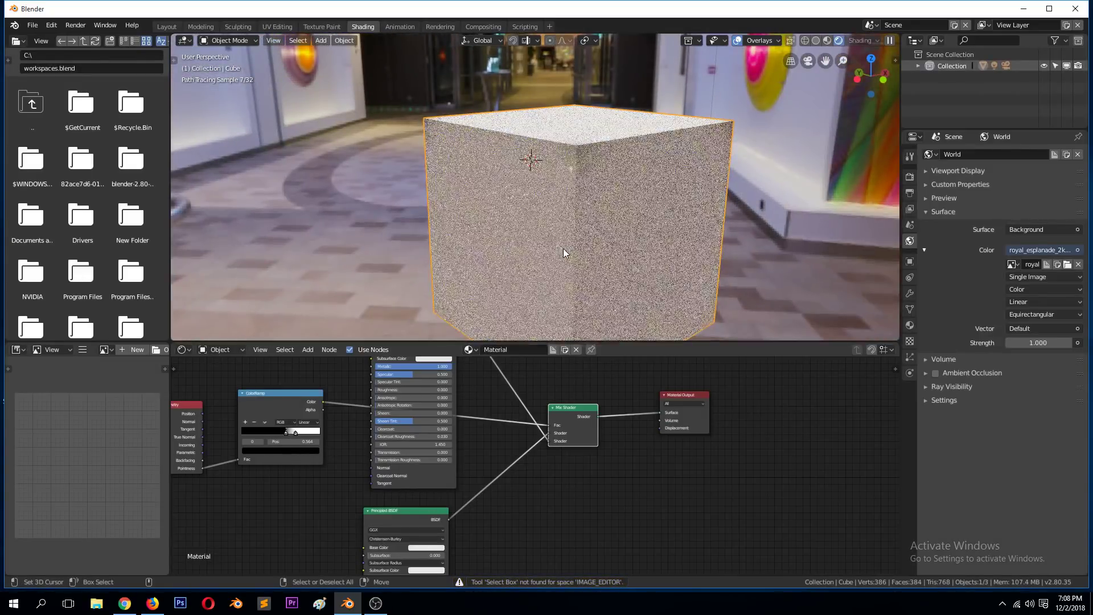
pyautogui.scroll(2, 562, 249)
pyautogui.moveTo(562, 248); pyautogui.dragTo(513, 311, button='middle')
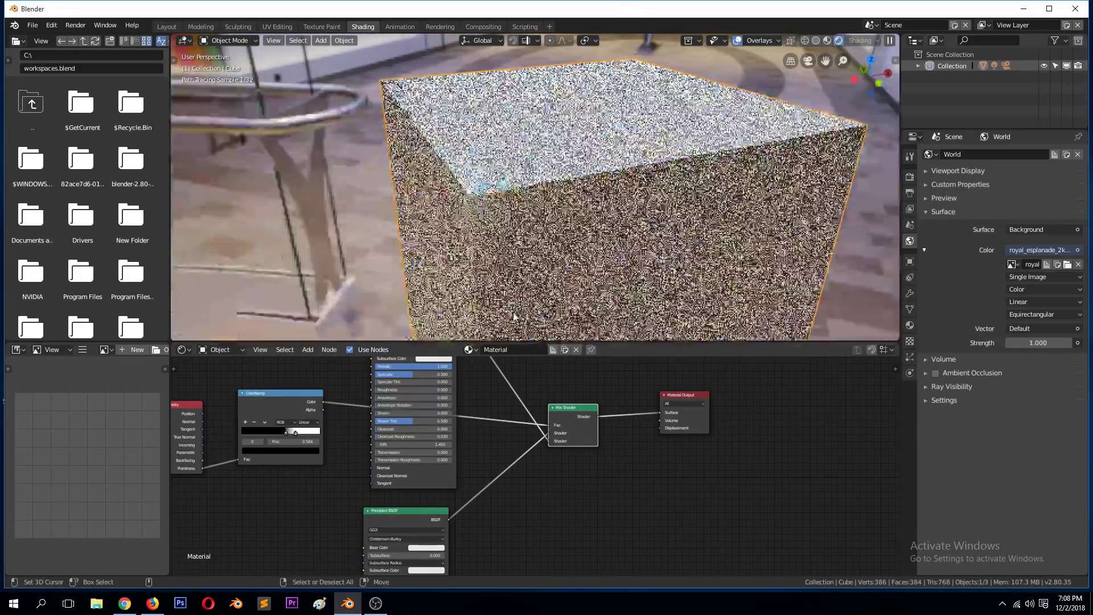
pyautogui.scroll(-1, 390, 446)
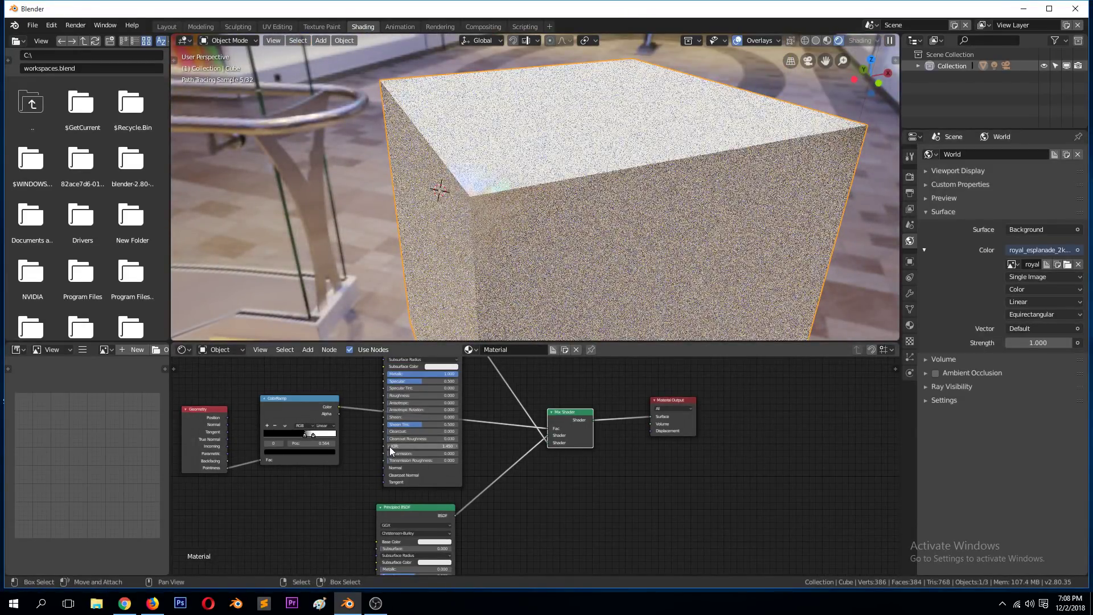
pyautogui.scroll(-1, 389, 446)
pyautogui.moveTo(501, 273); pyautogui.dragTo(531, 253, button='middle')
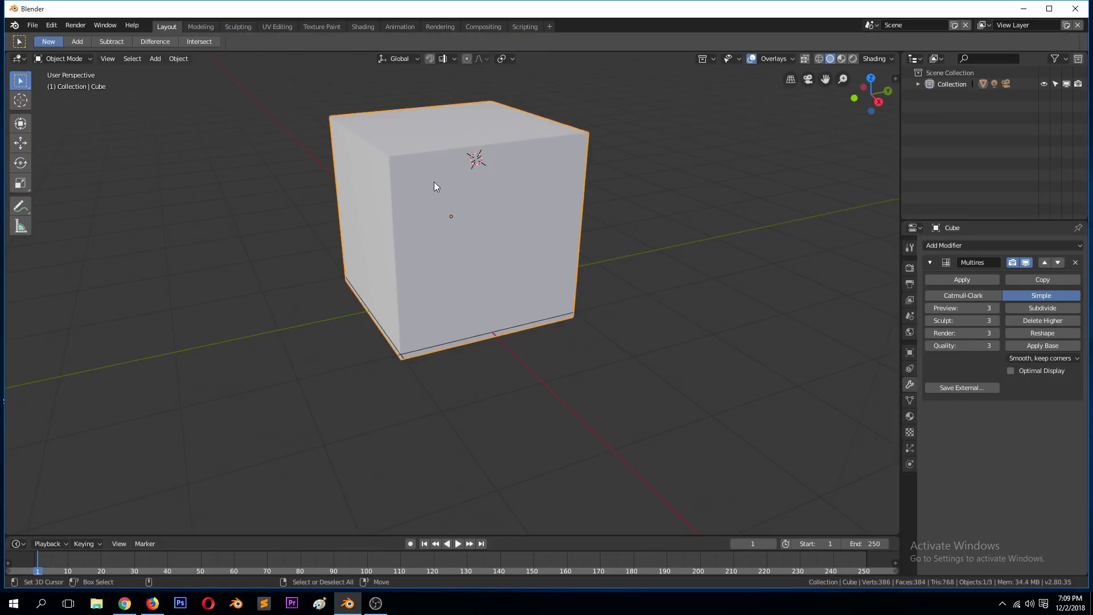
# Step: Scale Suzanne to 1.4 and assign it the existing 'Material', viewing it rendered
pyautogui.press('s')
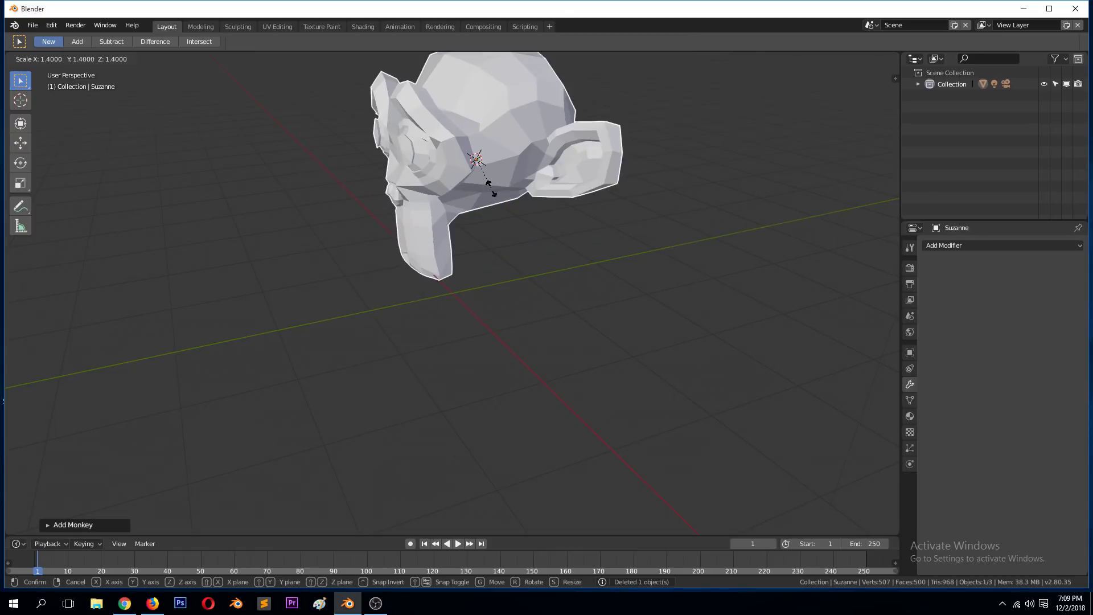
pyautogui.click(487, 186)
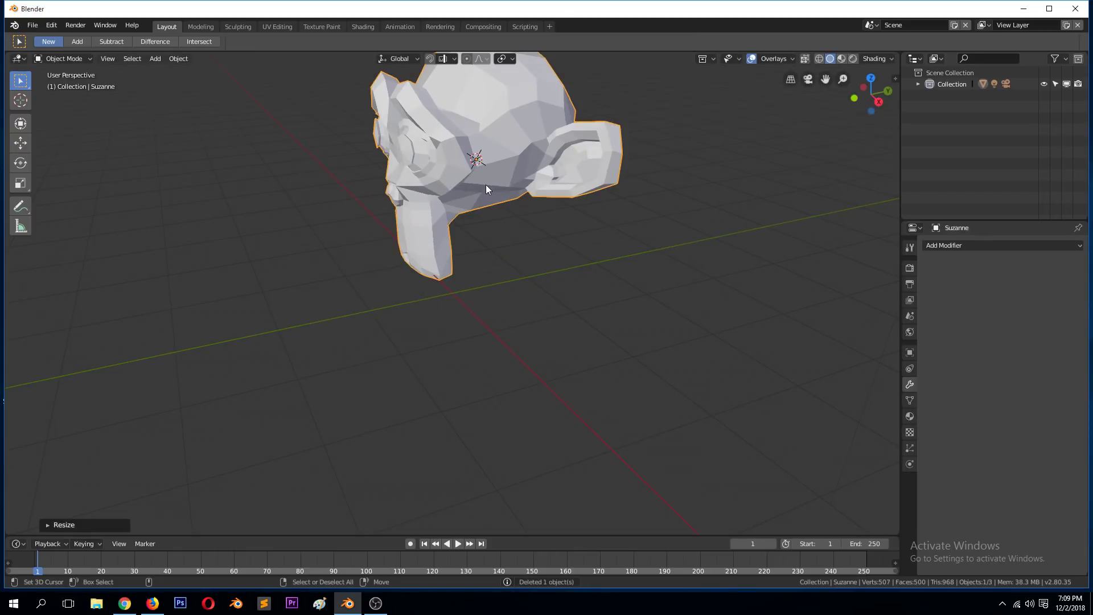
pyautogui.click(362, 27)
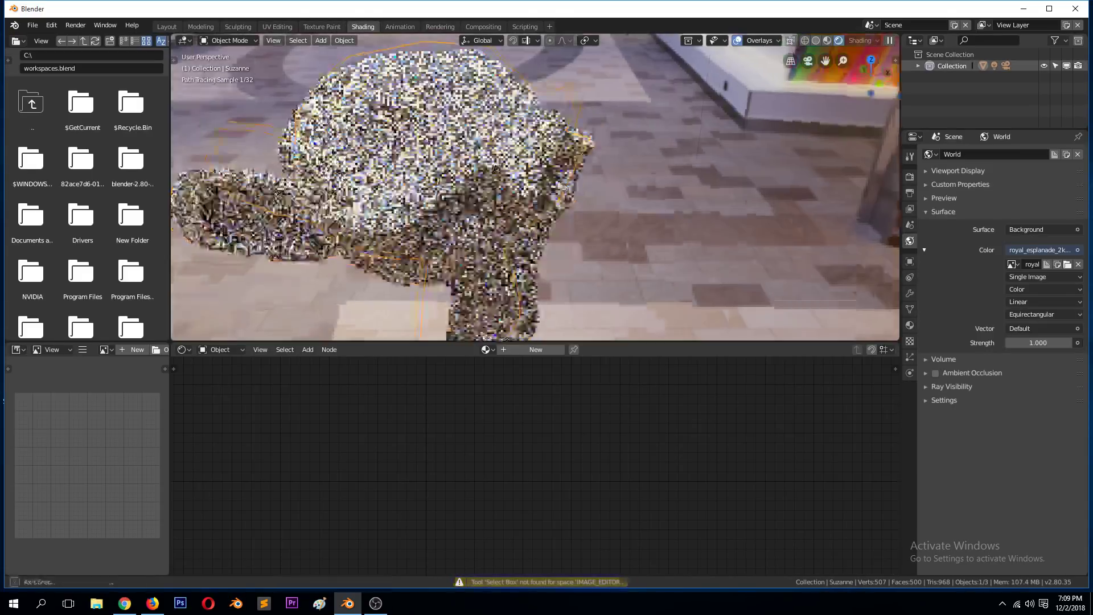
pyautogui.click(488, 349)
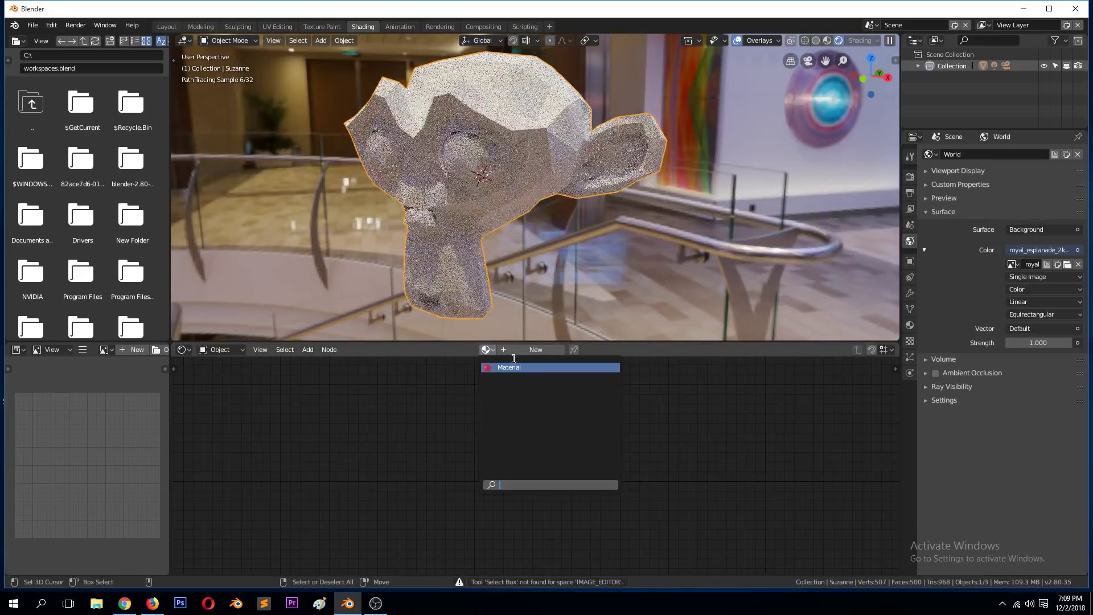
pyautogui.click(528, 367)
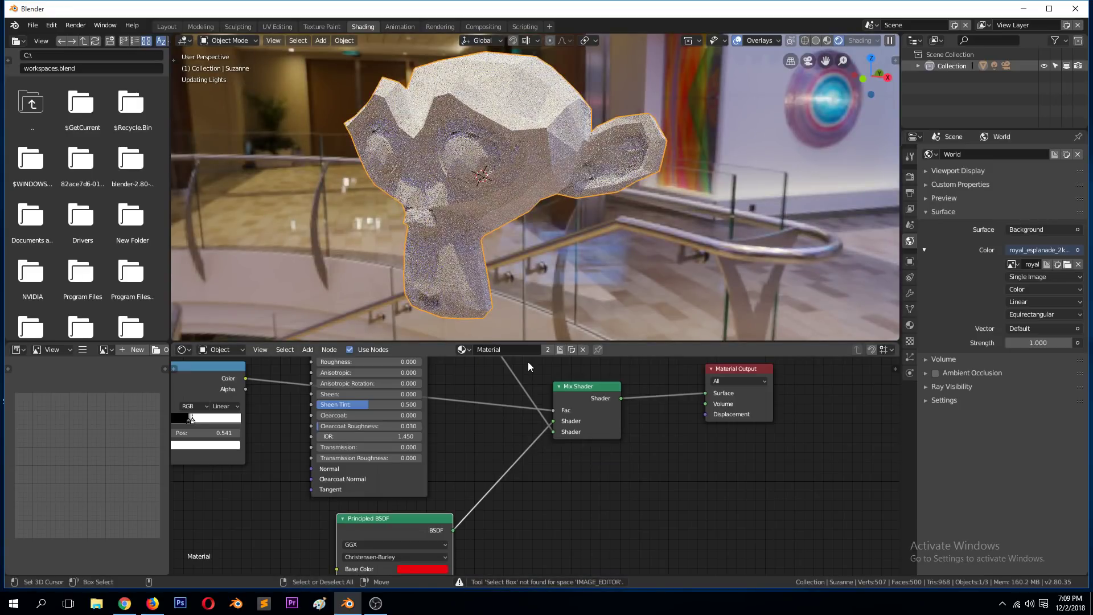
pyautogui.moveTo(535, 190); pyautogui.dragTo(528, 173, button='middle')
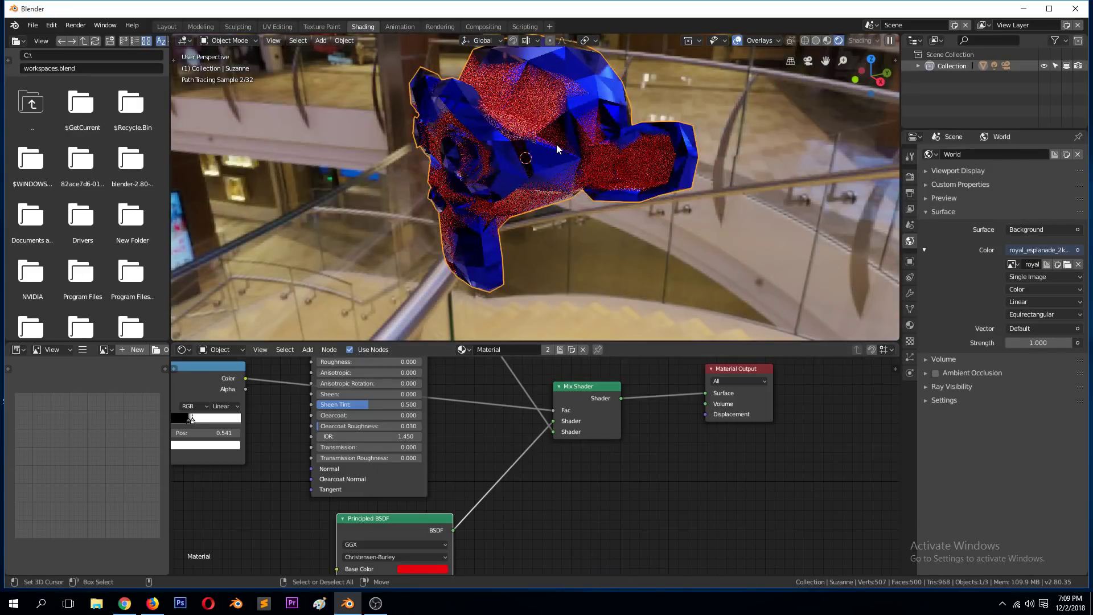
pyautogui.scroll(-2, 556, 148)
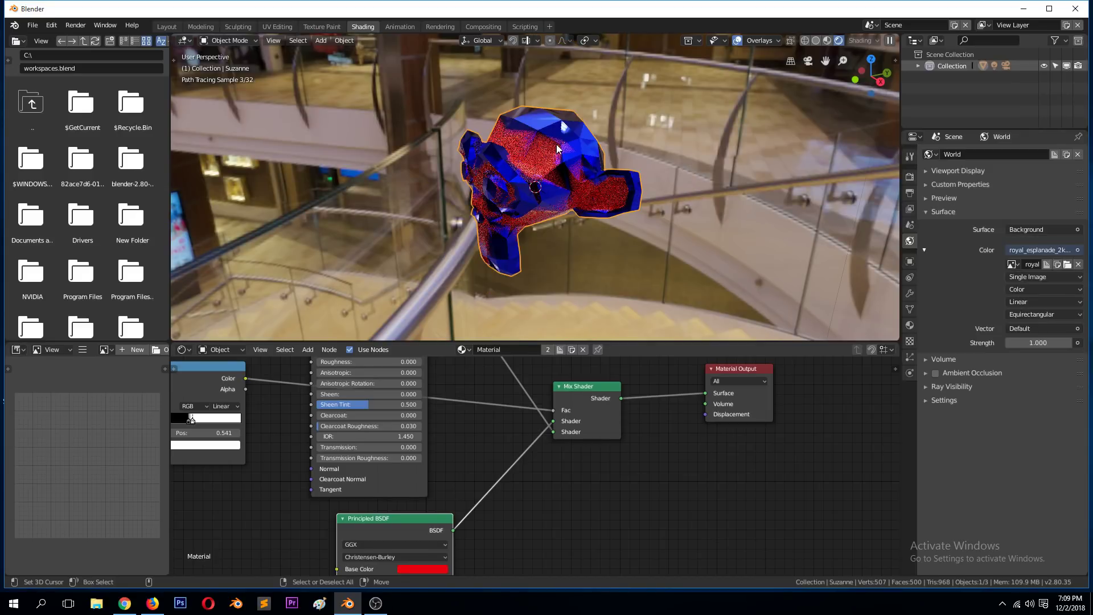
pyautogui.scroll(2, 556, 149)
pyautogui.moveTo(557, 148); pyautogui.dragTo(585, 136, button='middle')
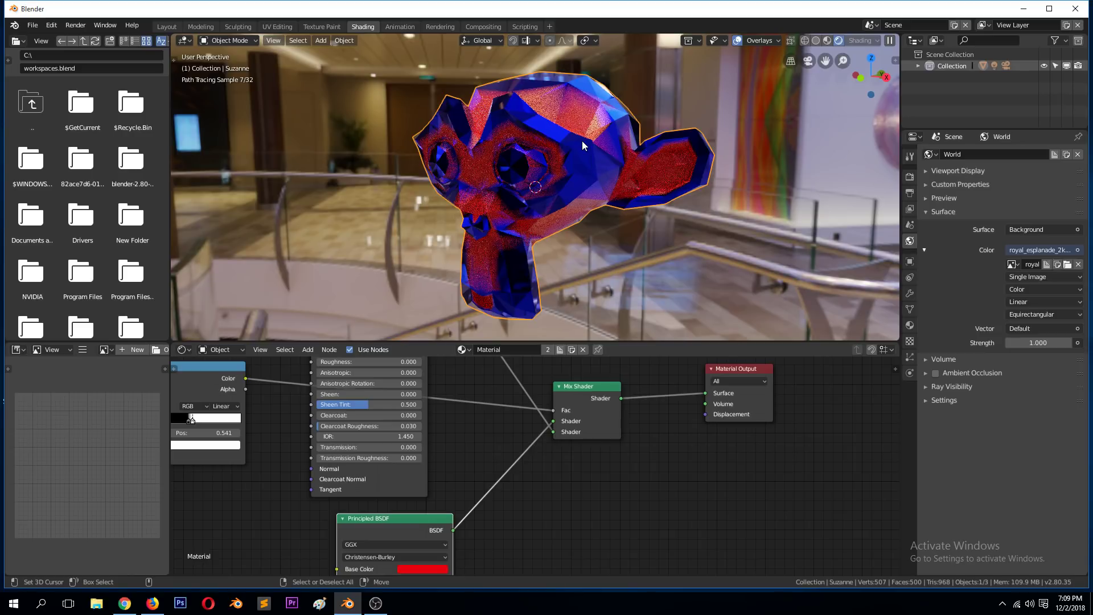
pyautogui.moveTo(582, 146); pyautogui.dragTo(634, 160, button='middle')
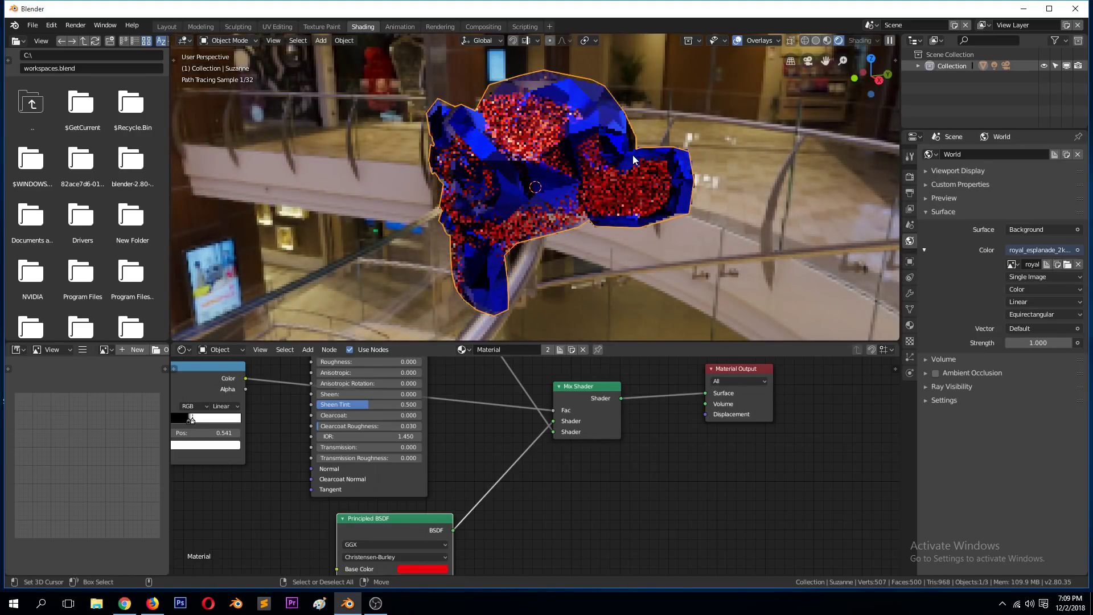
# Step: Give Suzanne a Subdivision Surface modifier at viewport level 2 and orbit to check the smoothing
pyautogui.click(909, 293)
pyautogui.click(967, 155)
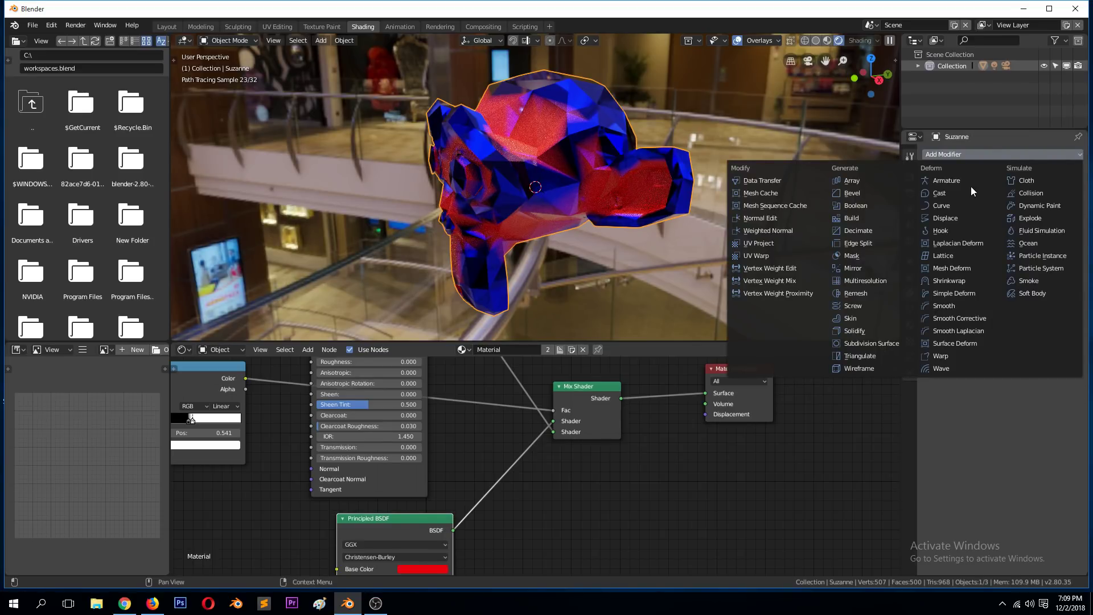
pyautogui.hotkey('ctrl', '1')
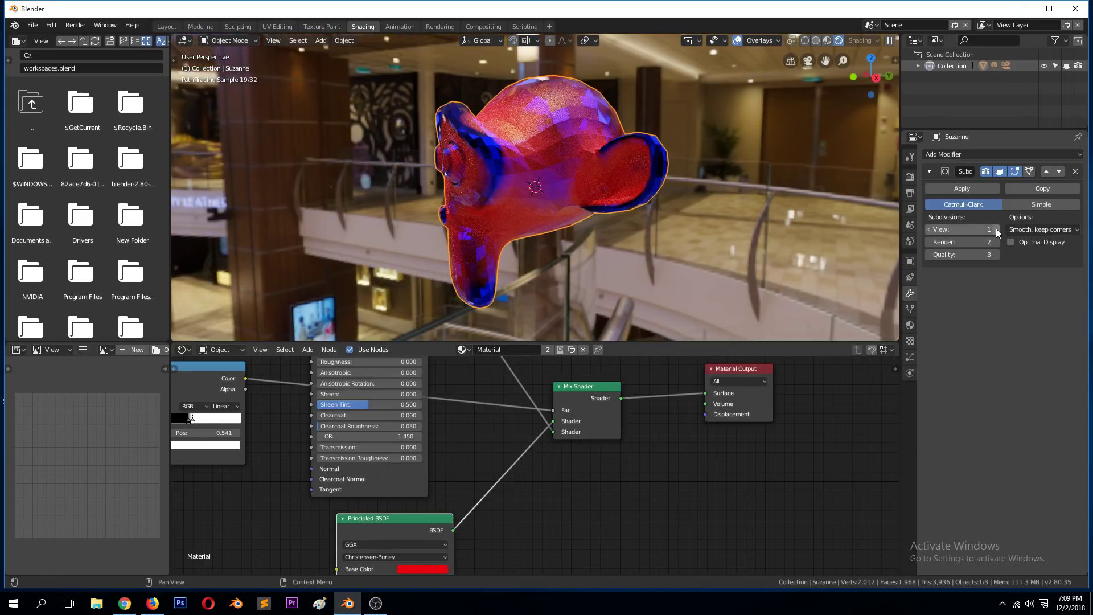
pyautogui.click(995, 229)
pyautogui.moveTo(626, 188); pyautogui.dragTo(558, 184, button='middle')
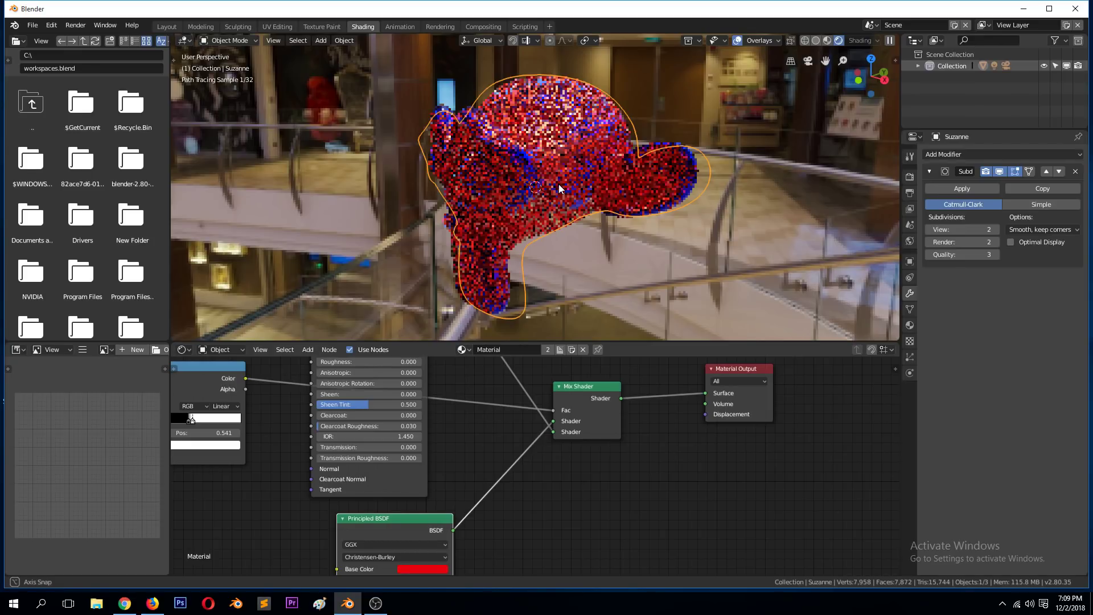
pyautogui.scroll(5, 551, 229)
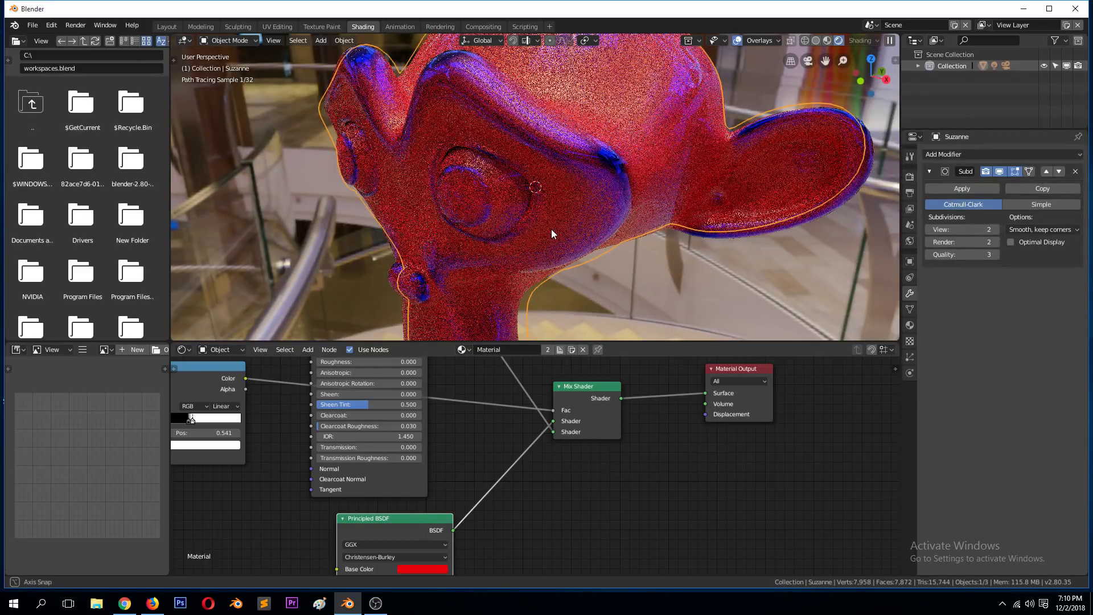
# Step: Orbit to face Suzanne from the front and shift the ColorRamp node to the right
pyautogui.moveTo(551, 229); pyautogui.dragTo(475, 313, button='middle')
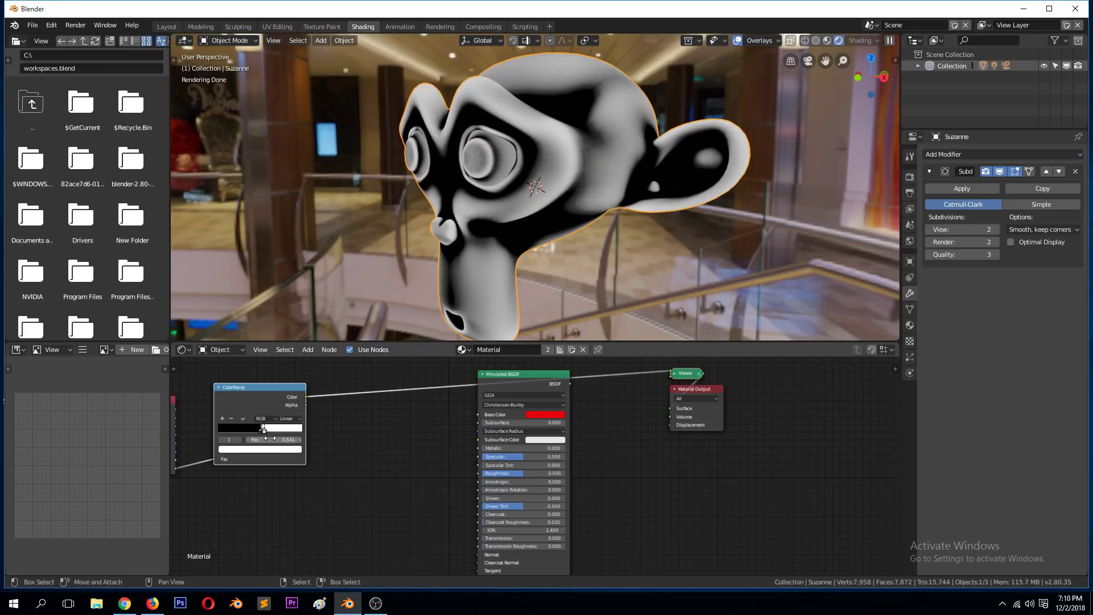
pyautogui.scroll(1, 270, 438)
pyautogui.moveTo(242, 385); pyautogui.dragTo(270, 391)
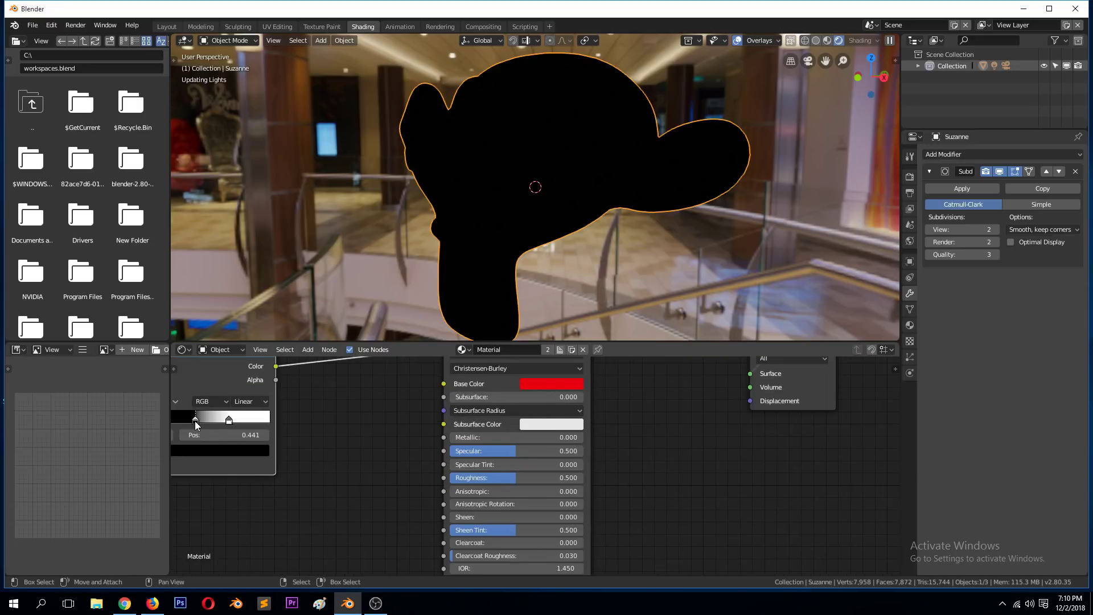
# Step: Cancel the node move and drag the ColorRamp's white stop left toward the black stop
pyautogui.rightClick(326, 447)
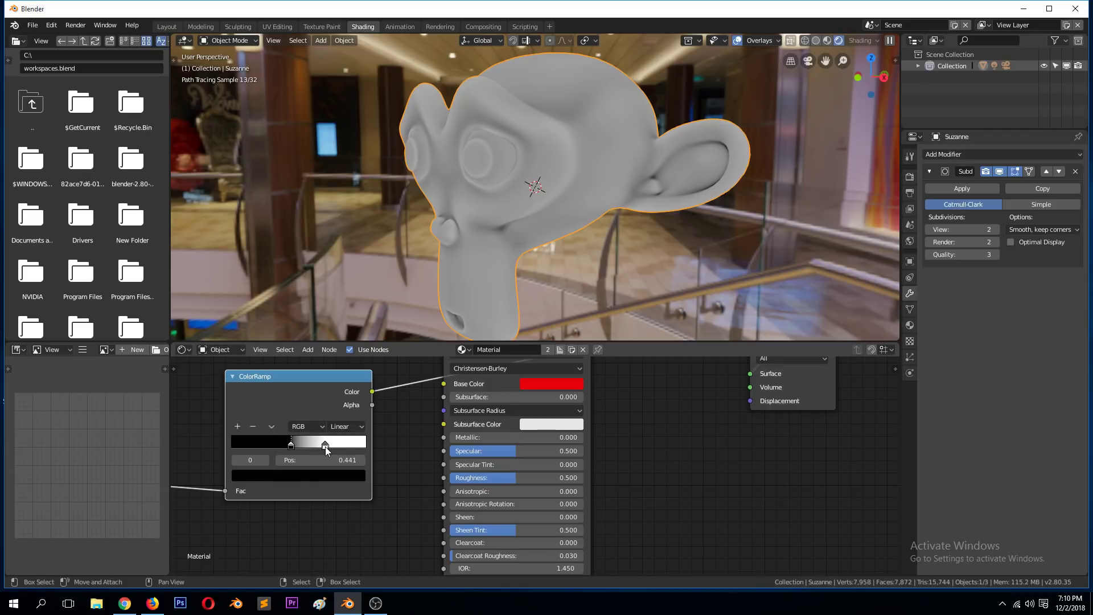
pyautogui.moveTo(325, 447); pyautogui.dragTo(303, 449)
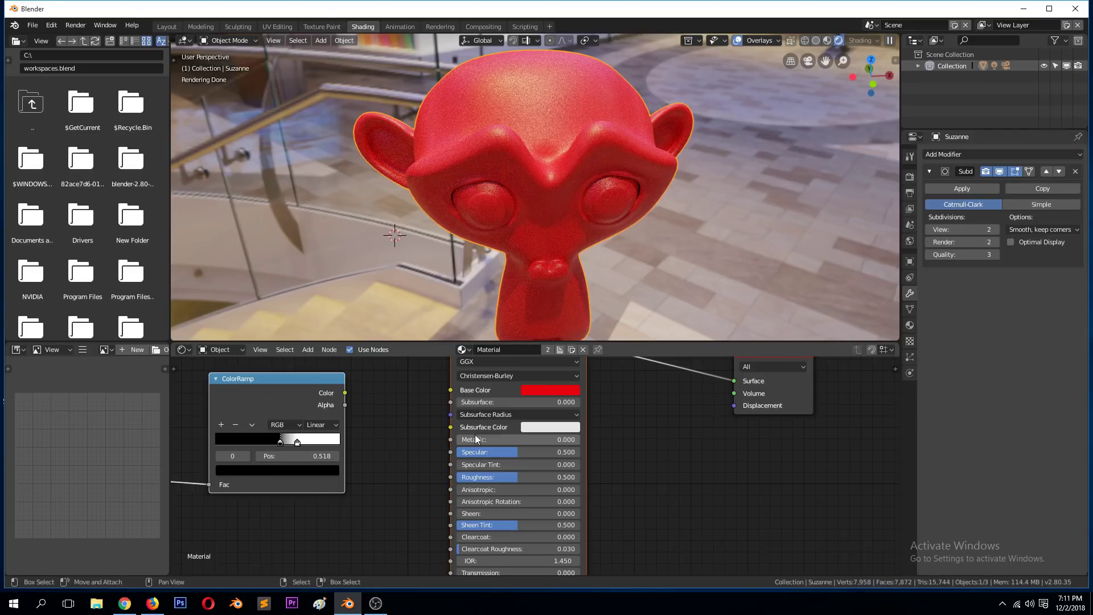
# Step: Set the Principled BSDF to Metallic 1.000 and Roughness 0.138, then nudge the ColorRamp node left
pyautogui.moveTo(476, 438); pyautogui.dragTo(517, 474)
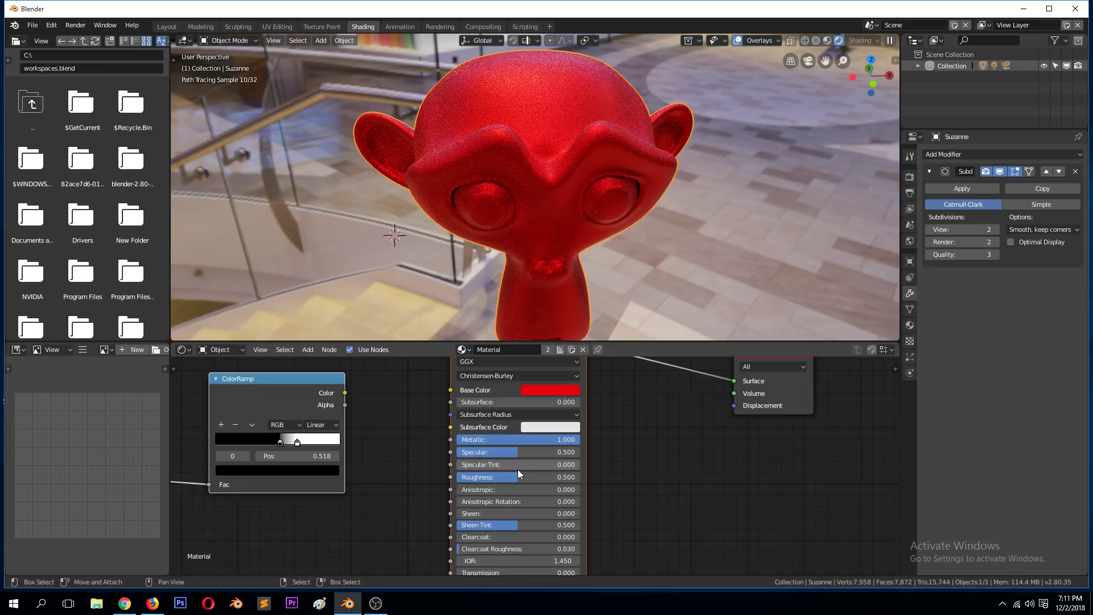
pyautogui.moveTo(517, 470); pyautogui.dragTo(478, 477)
pyautogui.moveTo(478, 204); pyautogui.dragTo(496, 175, button='middle')
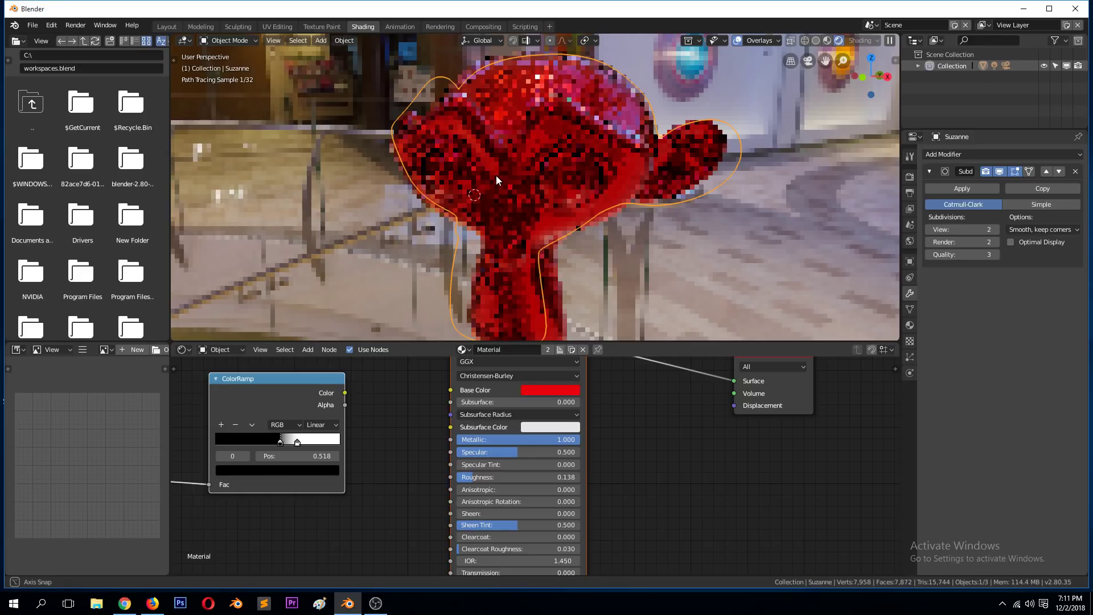
pyautogui.moveTo(496, 175); pyautogui.dragTo(508, 182, button='middle')
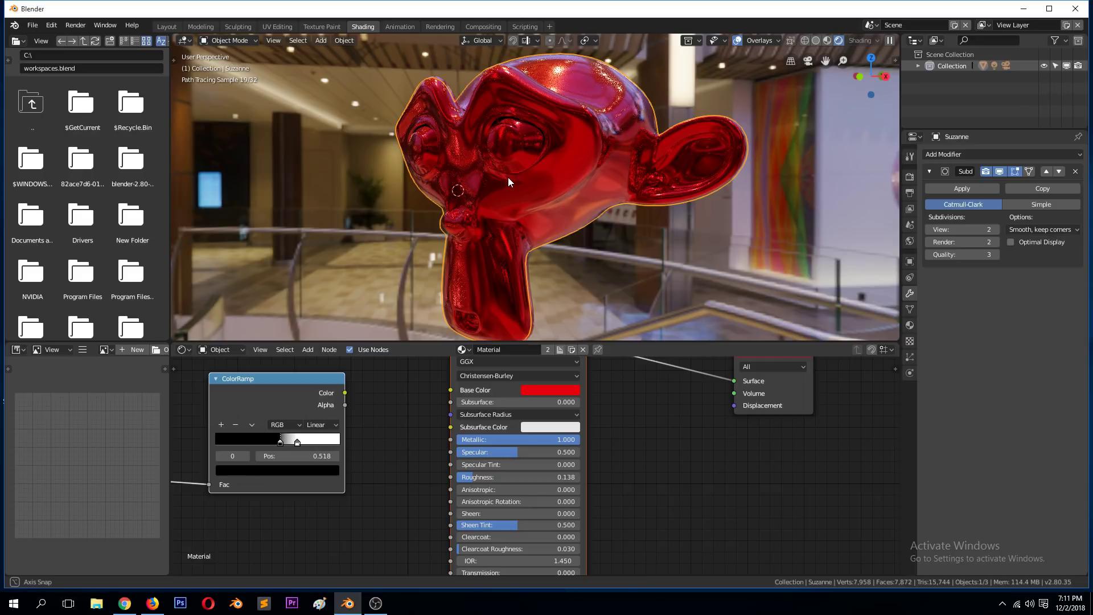
pyautogui.moveTo(508, 177); pyautogui.dragTo(518, 210, button='middle')
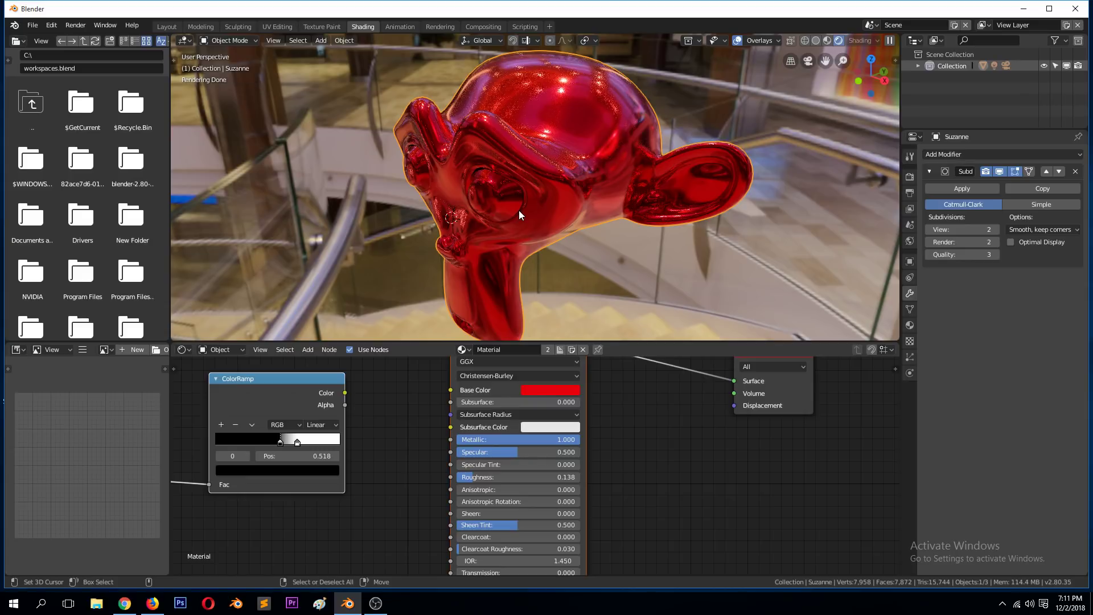
pyautogui.moveTo(326, 388); pyautogui.dragTo(300, 381)
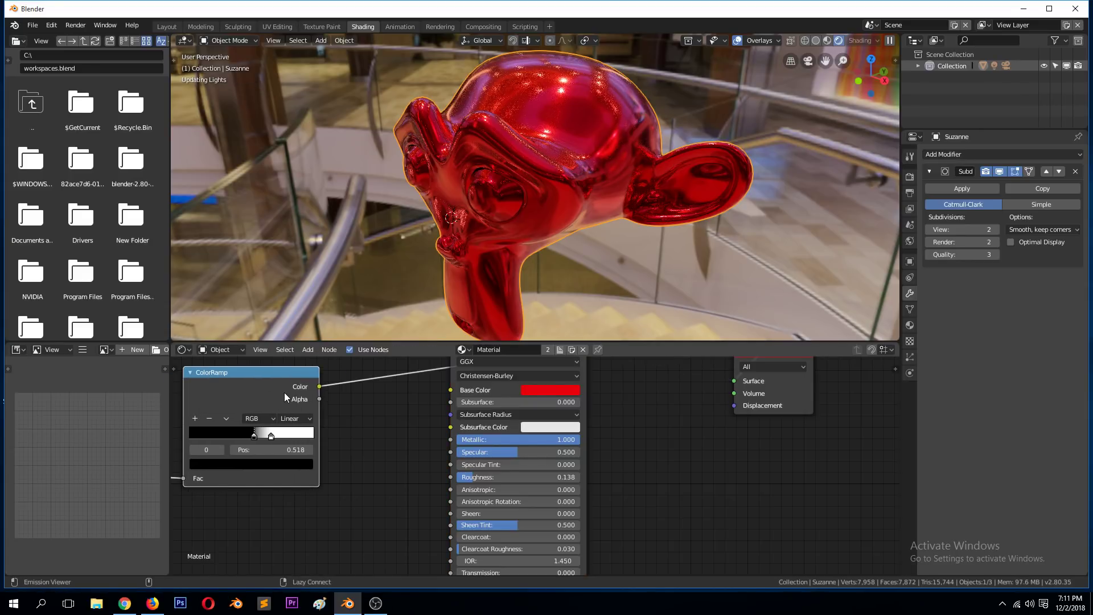
# Step: Preview the ColorRamp's black-and-white mask on Suzanne and move the ColorRamp node up and left
pyautogui.keyDown('ctrl'); pyautogui.keyDown('shift'); pyautogui.click(285, 397); pyautogui.keyUp('shift'); pyautogui.keyUp('ctrl')
pyautogui.scroll(-2, 284, 397)
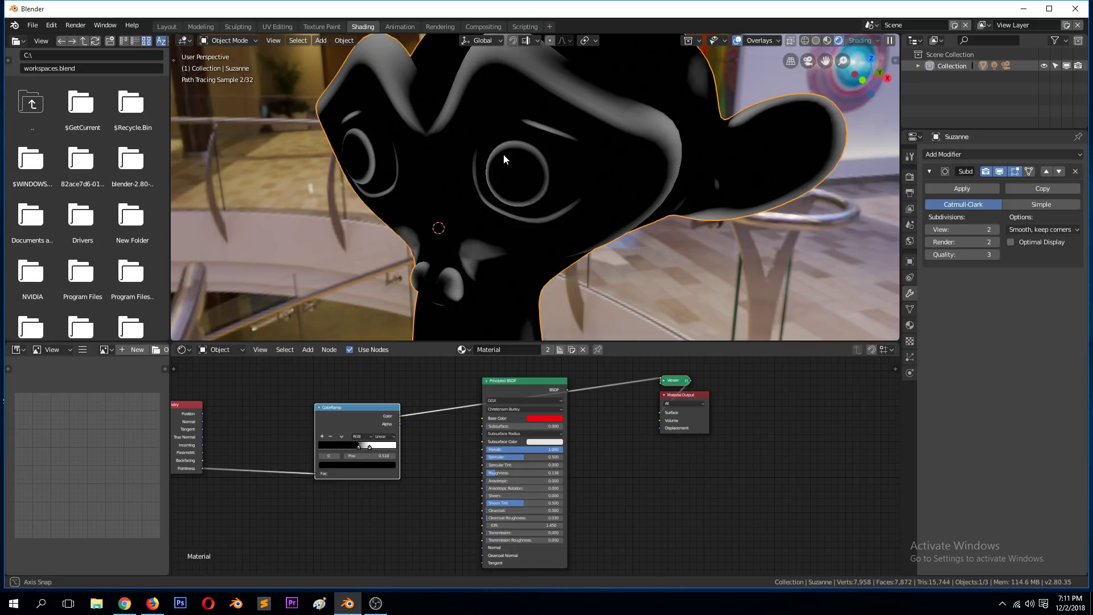
pyautogui.moveTo(503, 153); pyautogui.dragTo(551, 195, button='middle')
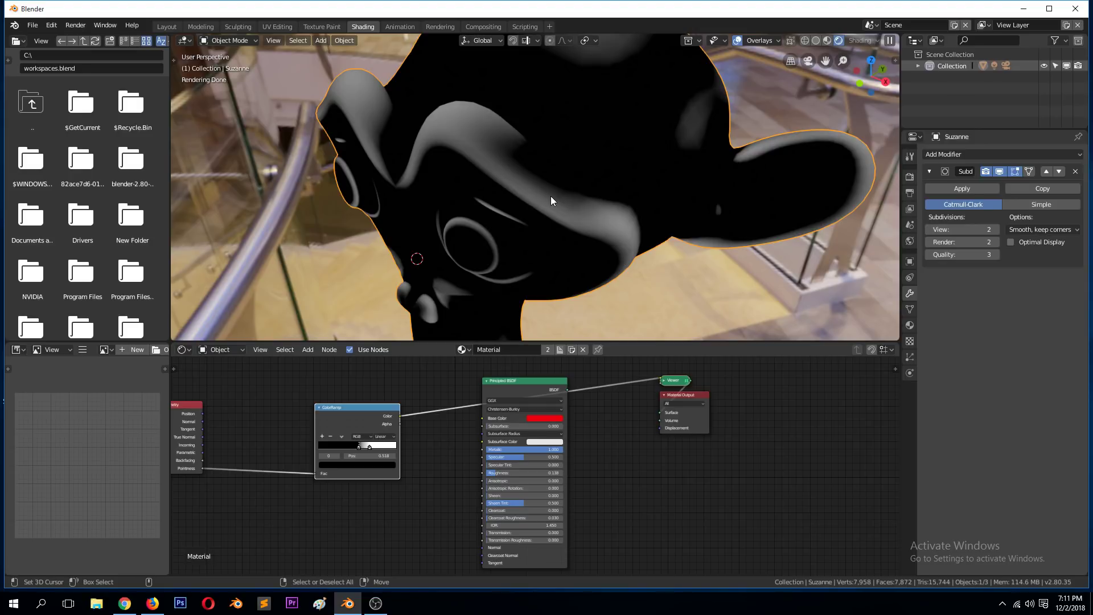
pyautogui.moveTo(551, 196); pyautogui.dragTo(631, 159, button='middle')
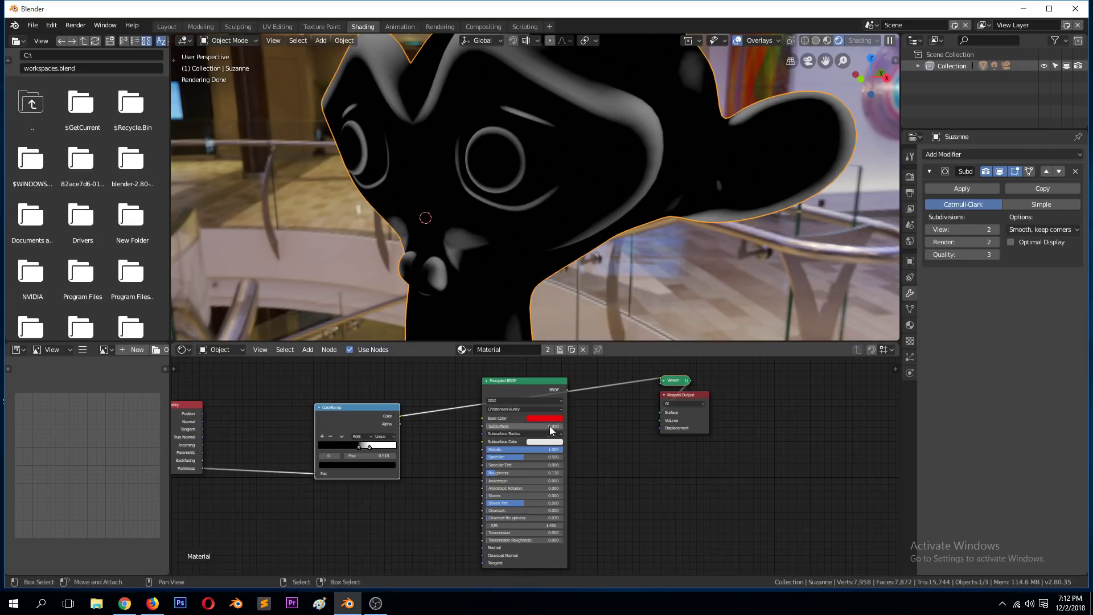
pyautogui.moveTo(383, 422); pyautogui.dragTo(315, 403)
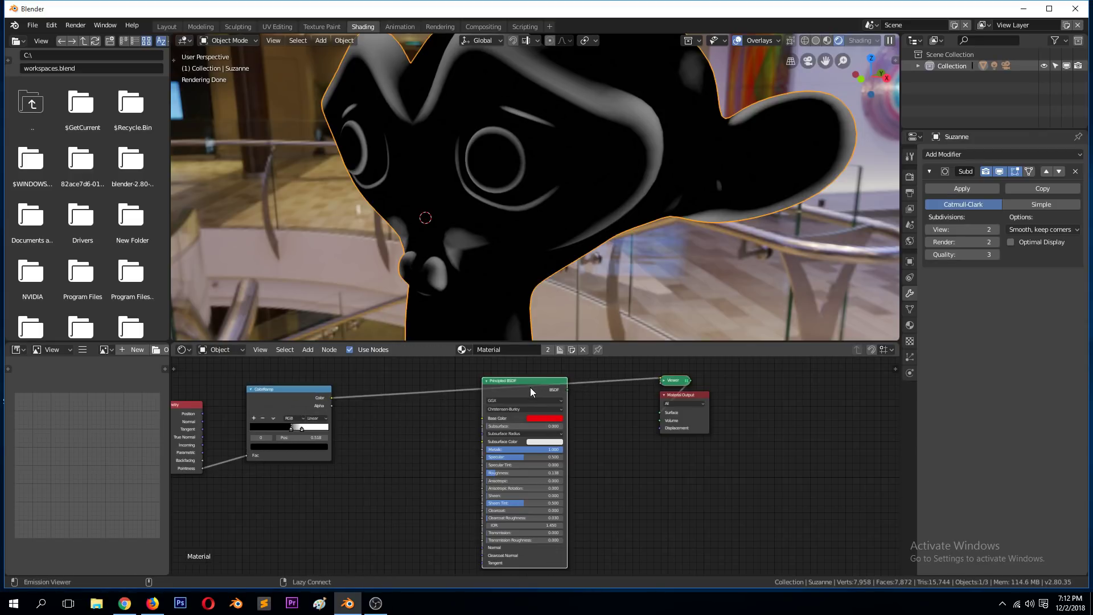
# Step: Restore the full shader preview and insert a Mix node between the ColorRamp and Principled BSDF
pyautogui.keyDown('ctrl'); pyautogui.keyDown('shift'); pyautogui.click(529, 386); pyautogui.keyUp('shift'); pyautogui.keyUp('ctrl')
pyautogui.hotkey('shift', 'a')
pyautogui.moveTo(383, 490)
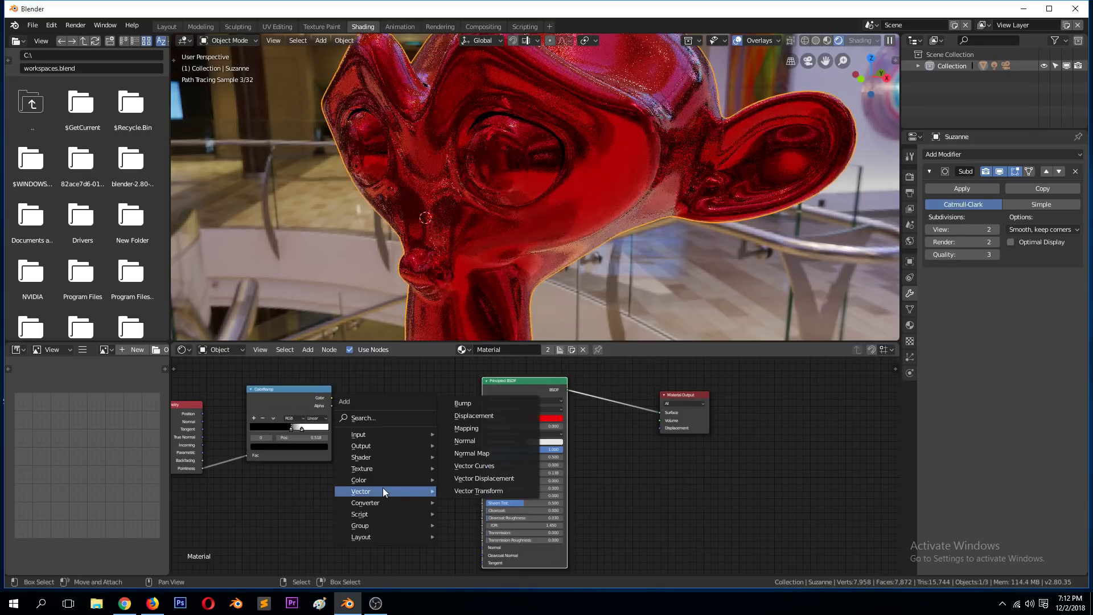
pyautogui.click(472, 512)
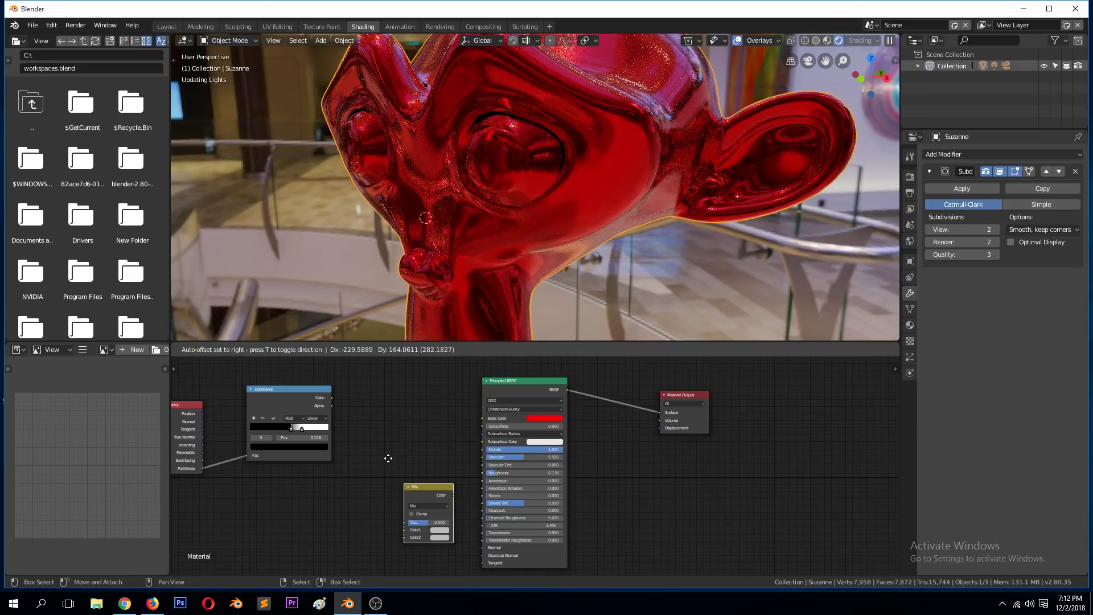
pyautogui.click(370, 373)
# Step: Connect the ColorRamp's Color output to the Mix Fac and set Color1 to red
pyautogui.scroll(1, 393, 440)
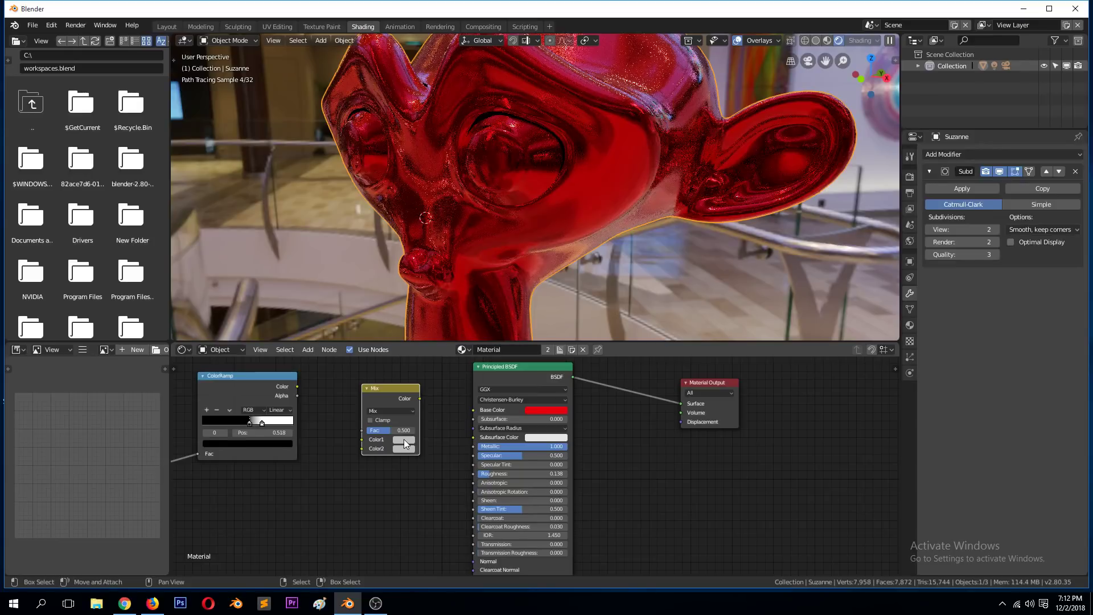
pyautogui.moveTo(297, 386); pyautogui.dragTo(362, 438)
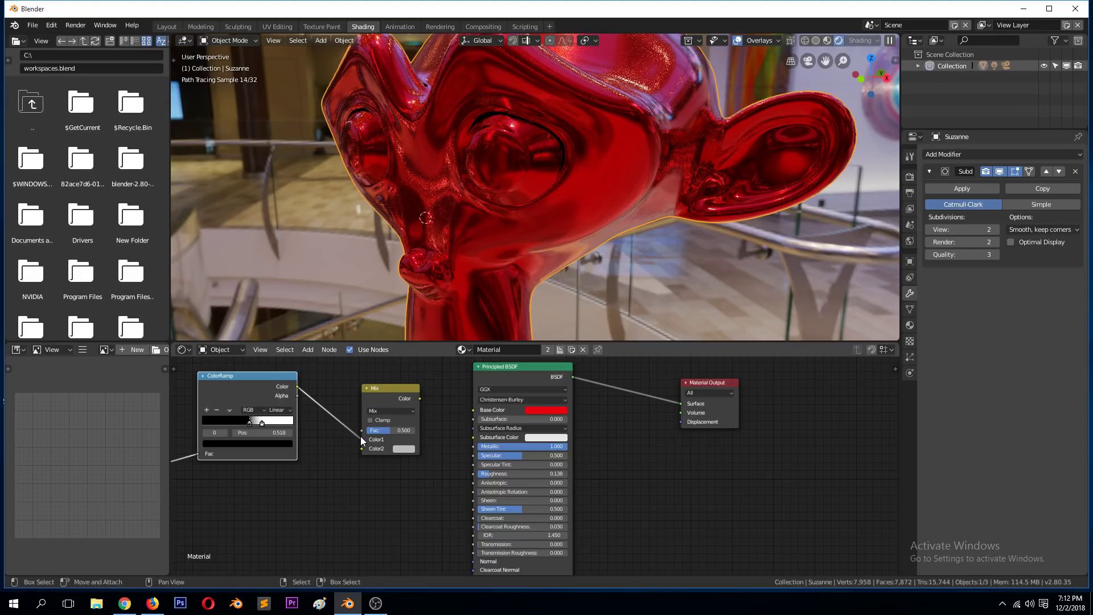
pyautogui.click(404, 439)
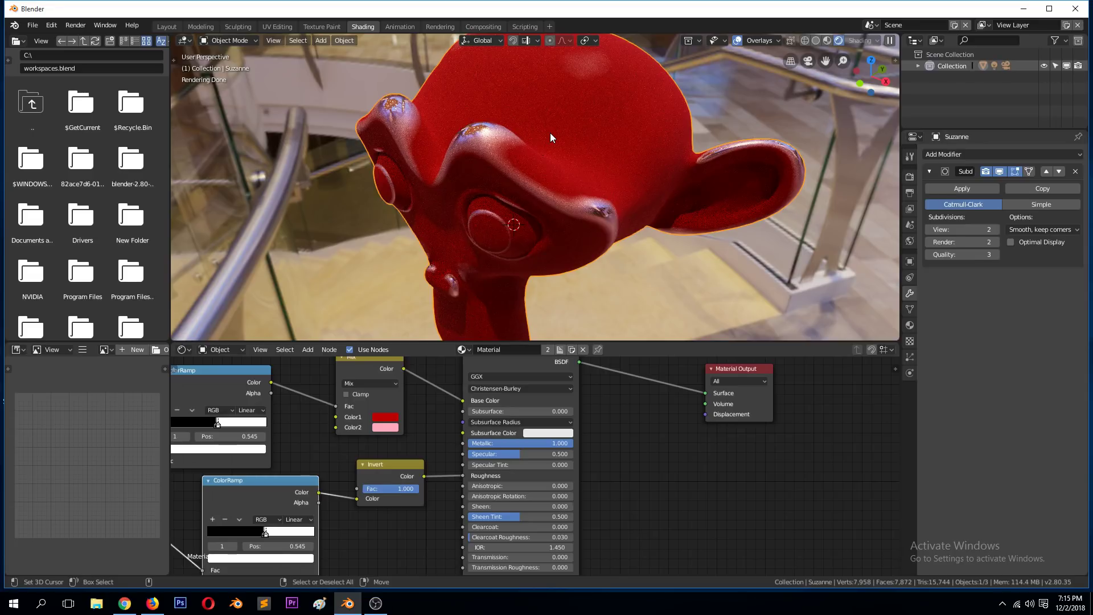
# Step: Change a colour stop on the lower ColorRamp
pyautogui.click(260, 558)
pyautogui.click(292, 427)
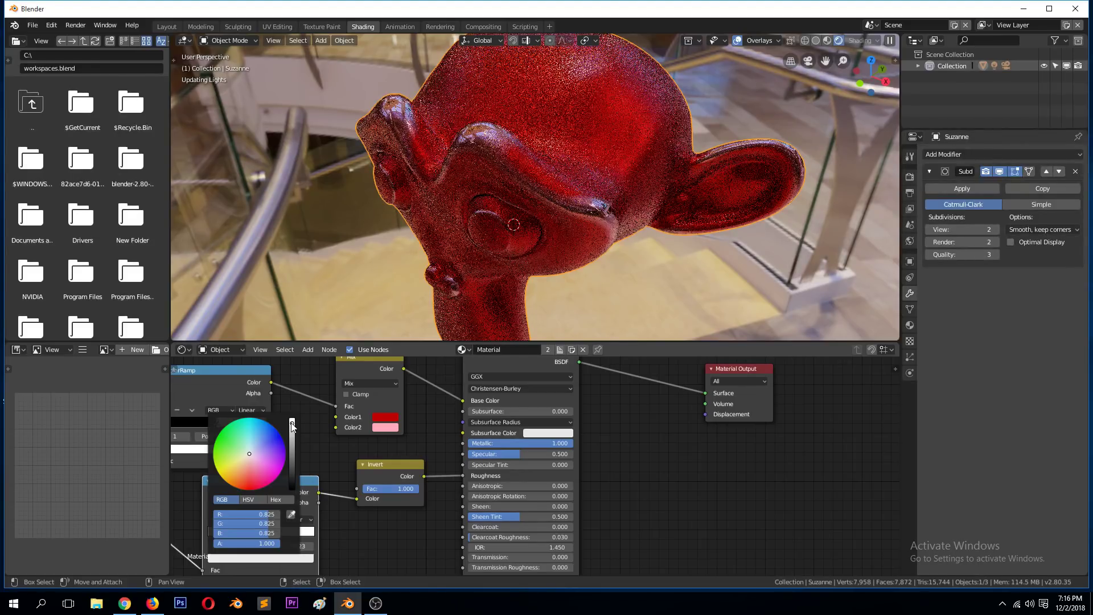
pyautogui.moveTo(432, 239); pyautogui.dragTo(537, 165, button='middle')
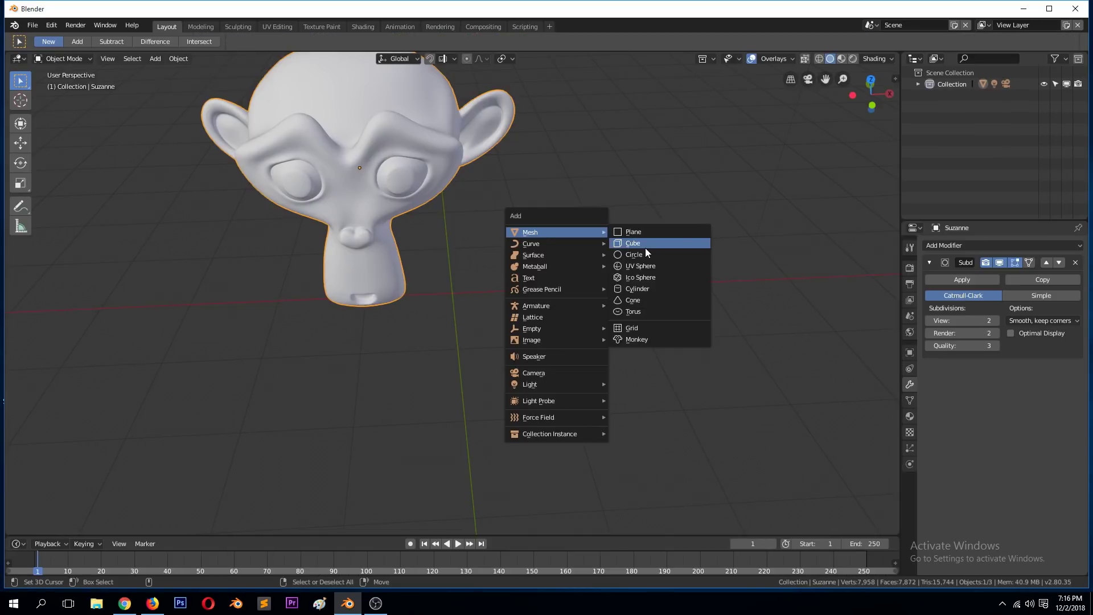
# Step: Add a default cube beside Suzanne, toggling Edit Mode in and back out
pyautogui.click(644, 246)
pyautogui.press('Tab')
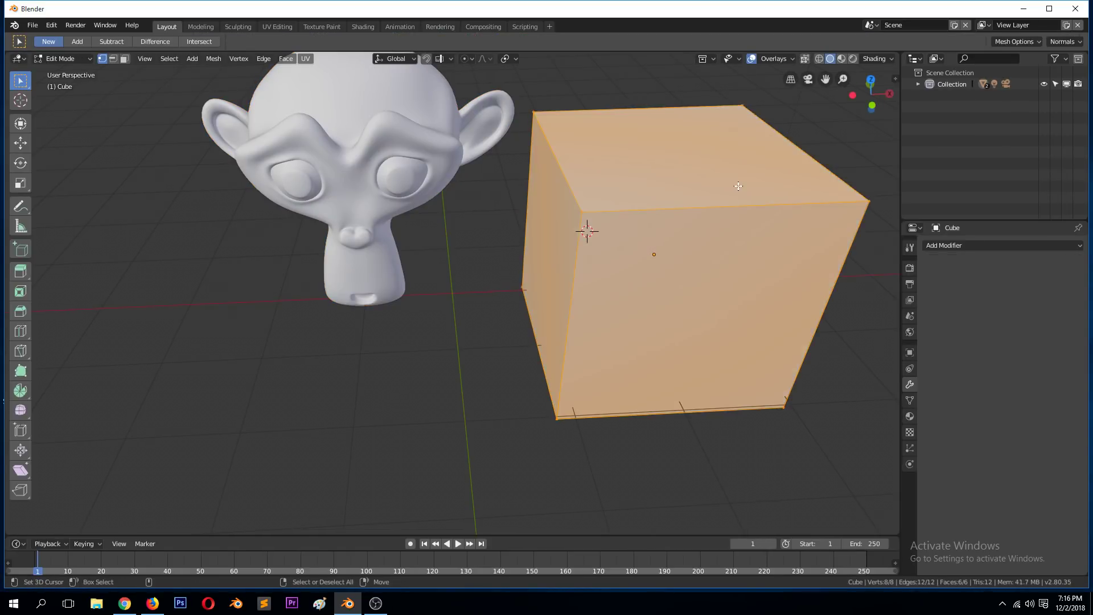
pyautogui.press('Tab')
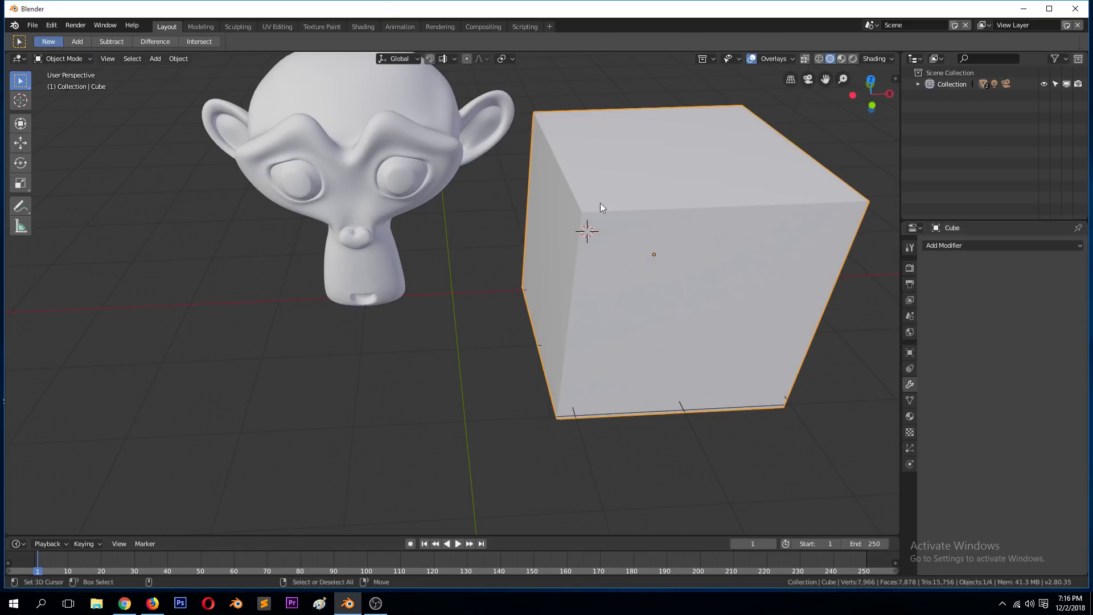
# Step: In the Shading workspace, assign Suzanne's existing 'Material' to the cube
pyautogui.click(358, 24)
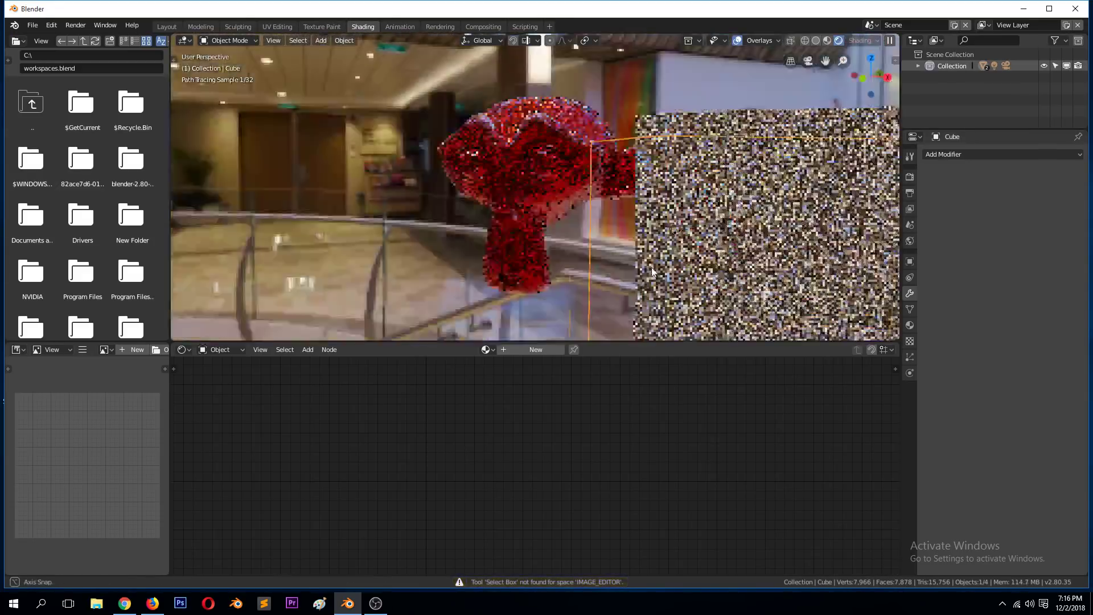
pyautogui.moveTo(653, 272); pyautogui.dragTo(472, 300, button='middle')
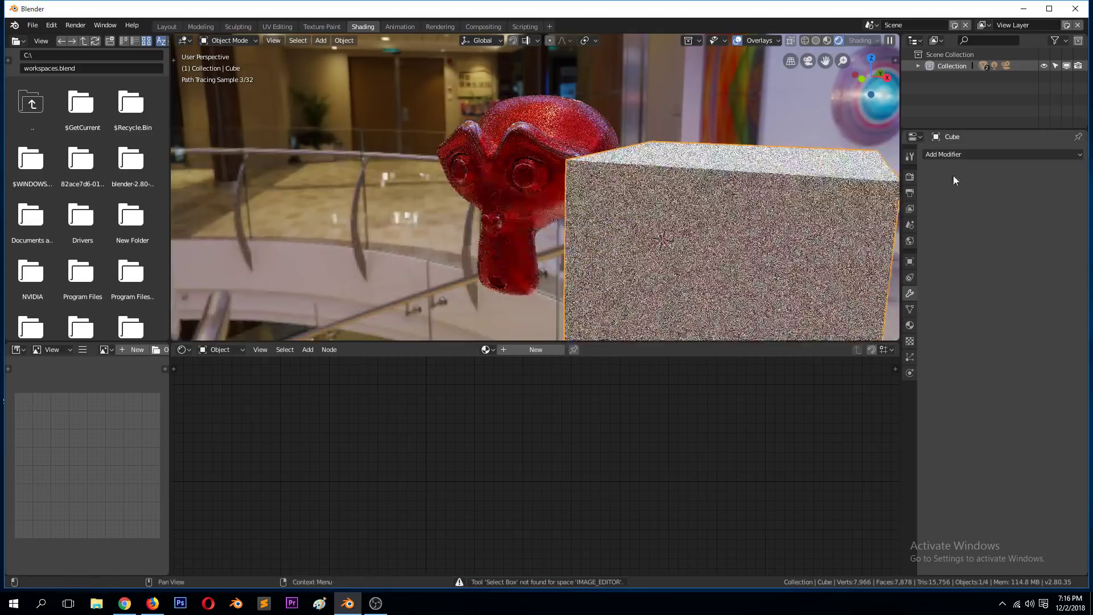
pyautogui.click(485, 349)
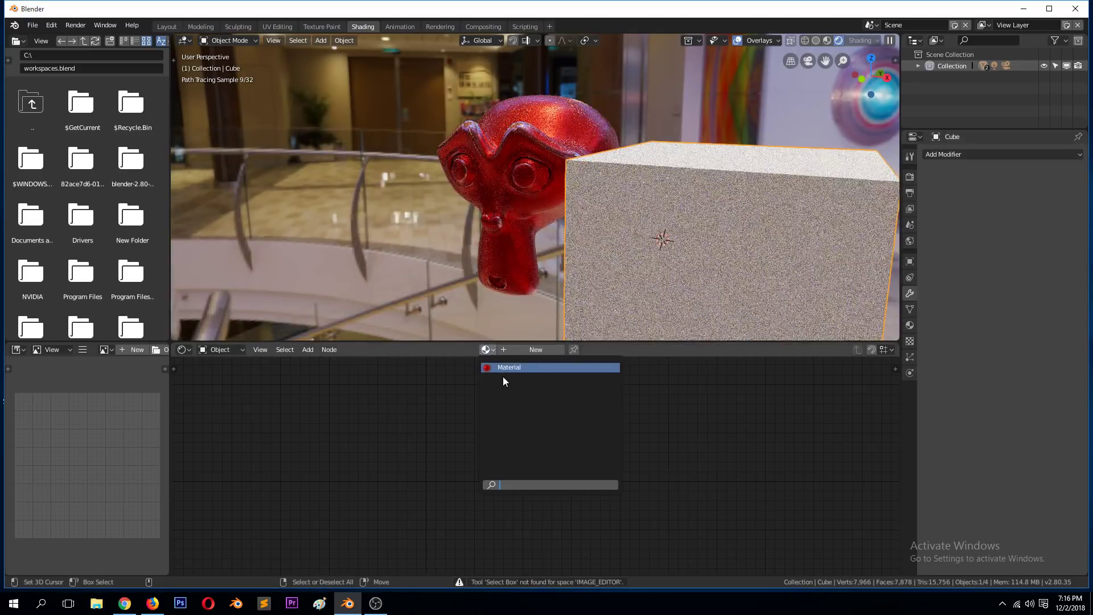
pyautogui.click(503, 371)
pyautogui.moveTo(589, 219); pyautogui.dragTo(530, 243, button='middle')
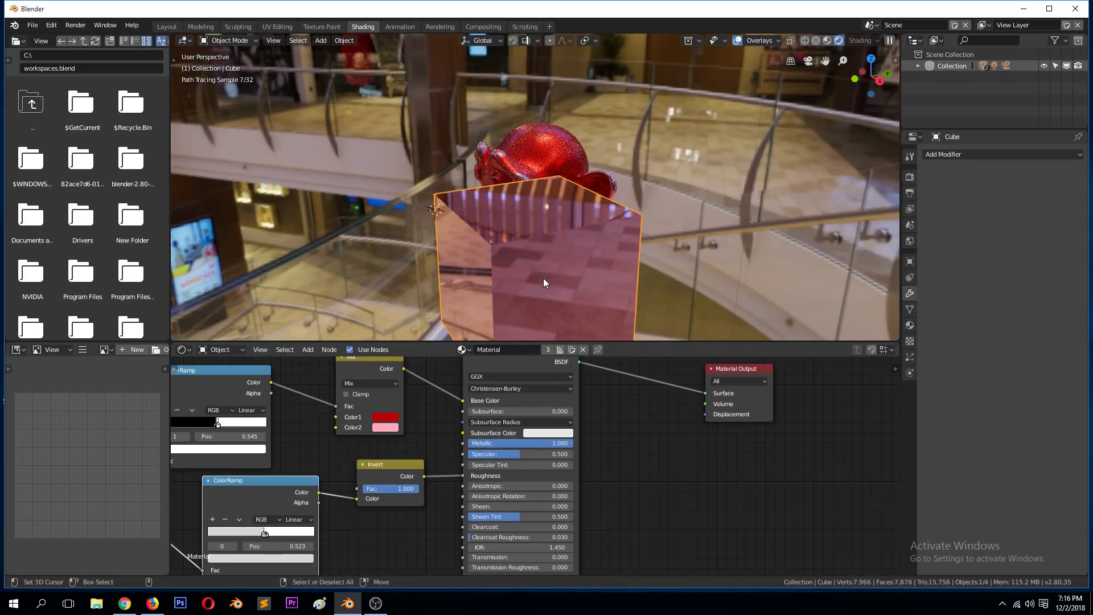
# Step: Add a Multiresolution modifier to the cube, set it to Simple, and subdivide to level 3
pyautogui.click(968, 154)
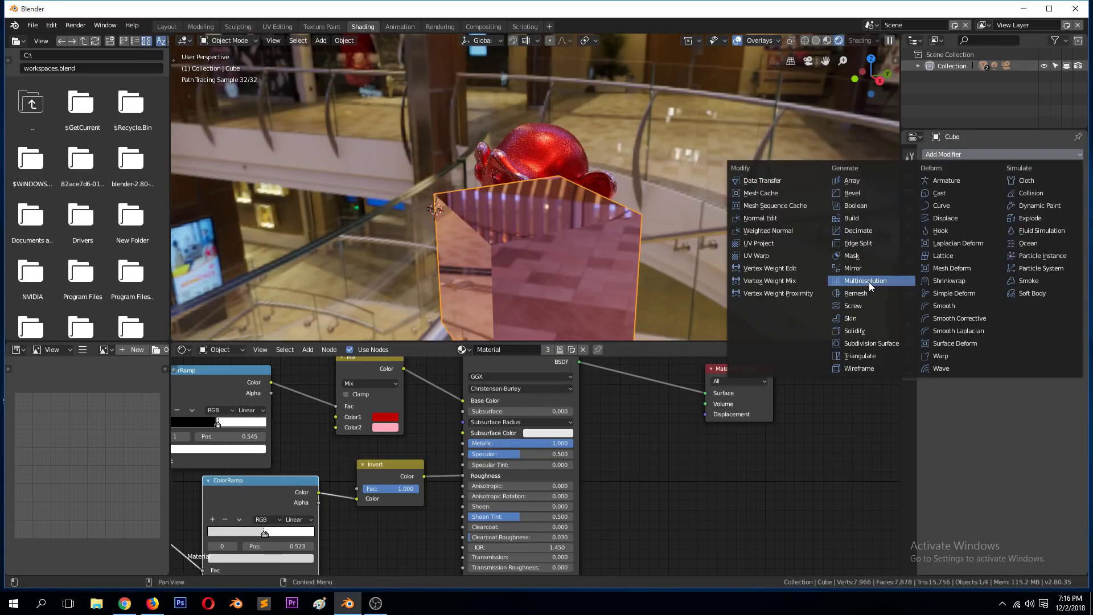
pyautogui.click(868, 282)
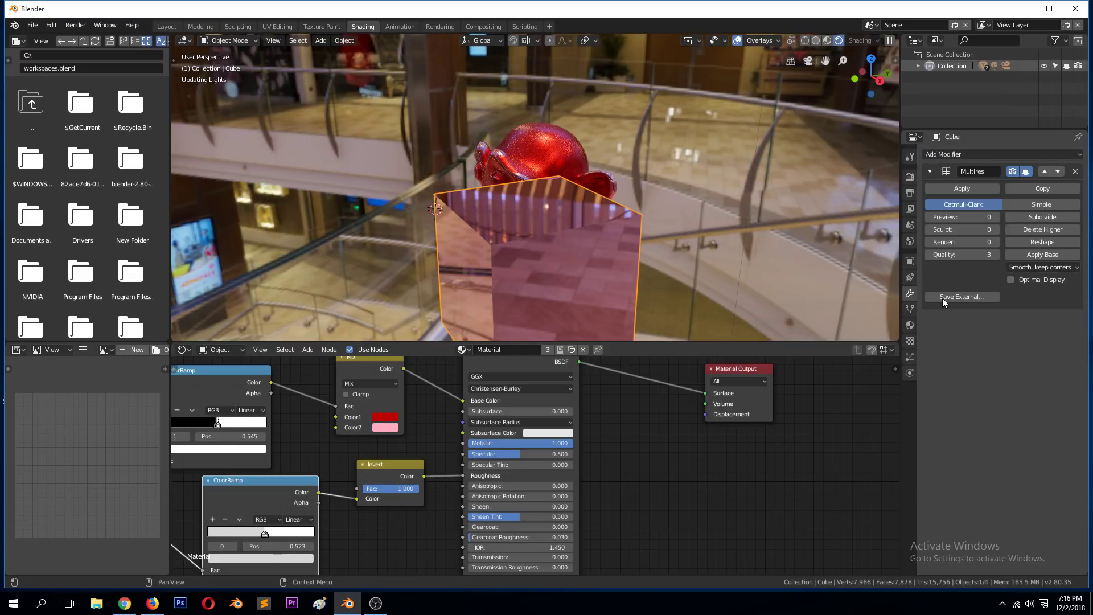
pyautogui.click(1040, 204)
pyautogui.click(1030, 216)
pyautogui.click(1033, 218)
pyautogui.click(1035, 220)
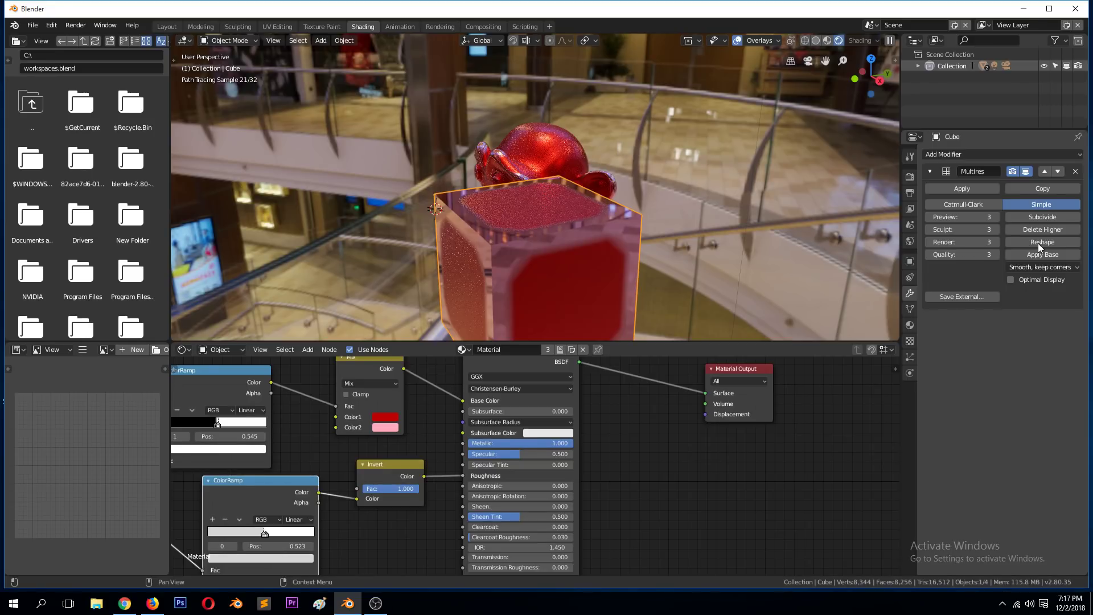
# Step: Replace the cube's Multires modifier with a Bevel modifier of 0.04 m width and 2 segments
pyautogui.hotkey('ctrl', 'x')
pyautogui.click(945, 153)
pyautogui.click(851, 186)
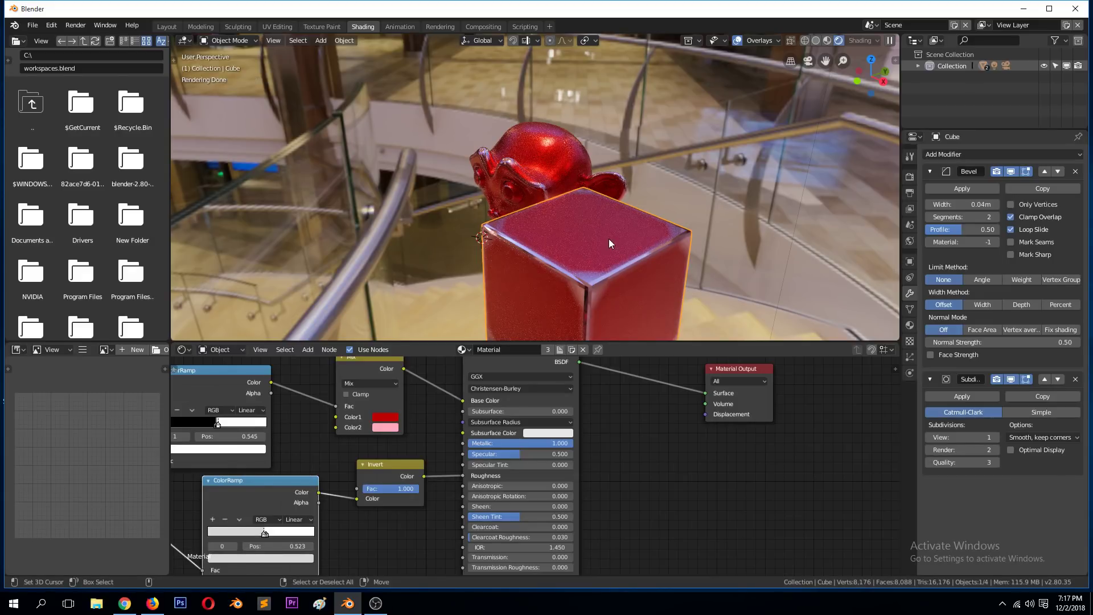
# Step: Toggle the Bevel modifier's viewport display off and back on to compare
pyautogui.scroll(1, 559, 289)
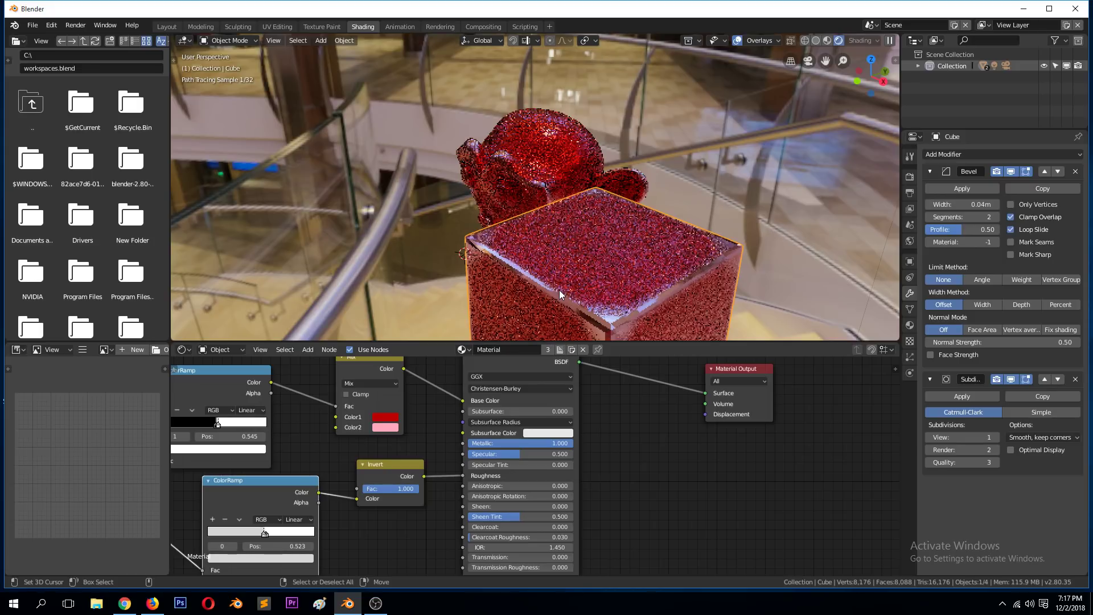
pyautogui.click(1010, 171)
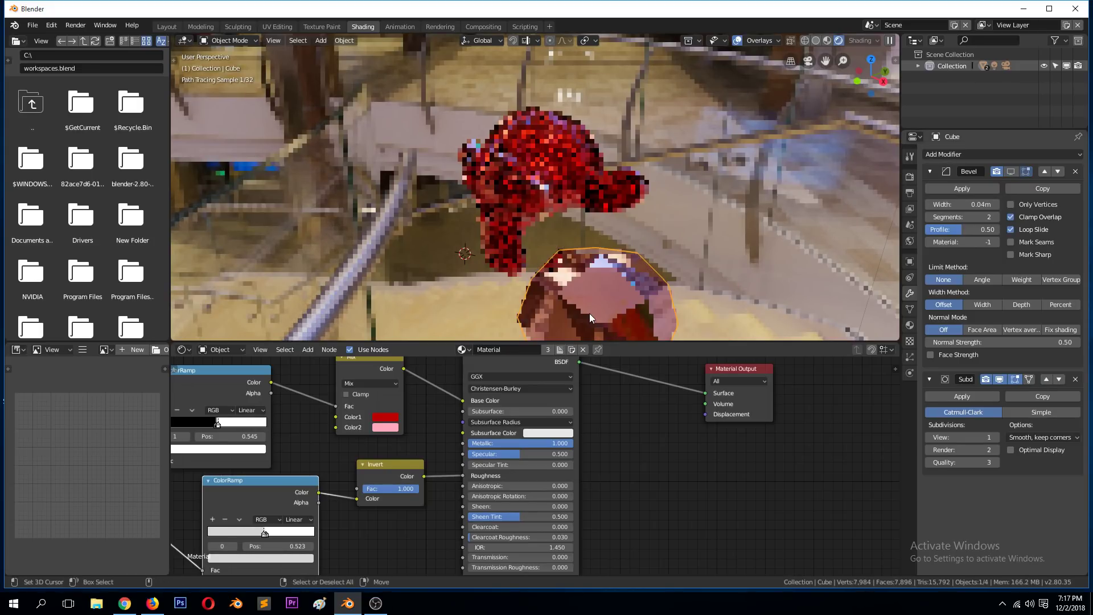
pyautogui.click(1011, 171)
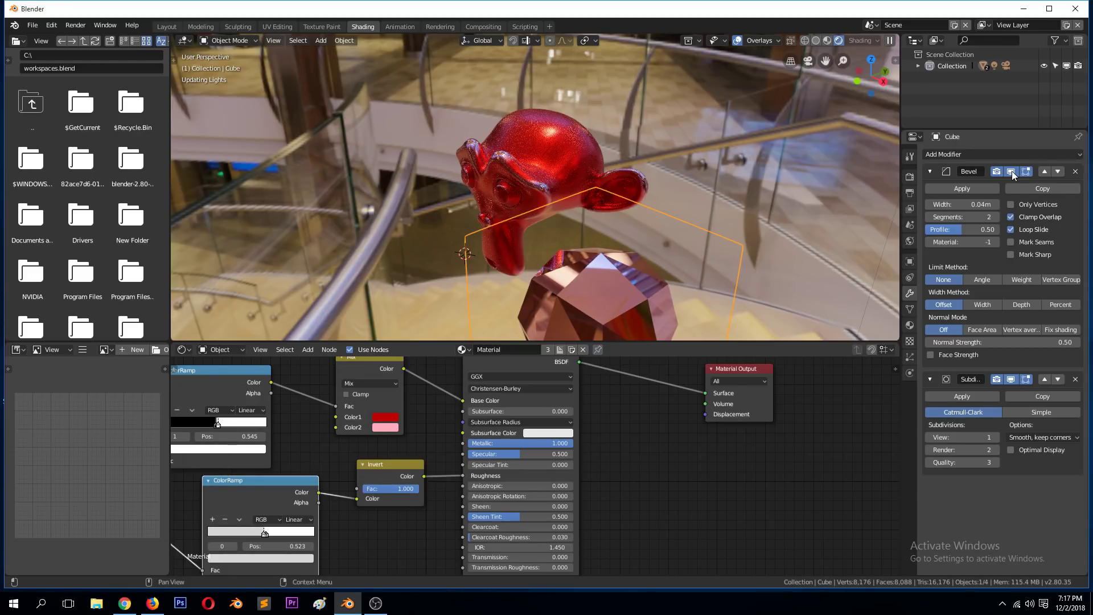
# Step: Inset and extrude the cube's top face, raising its face count to 13,344, then return to Object Mode
pyautogui.press('Tab')
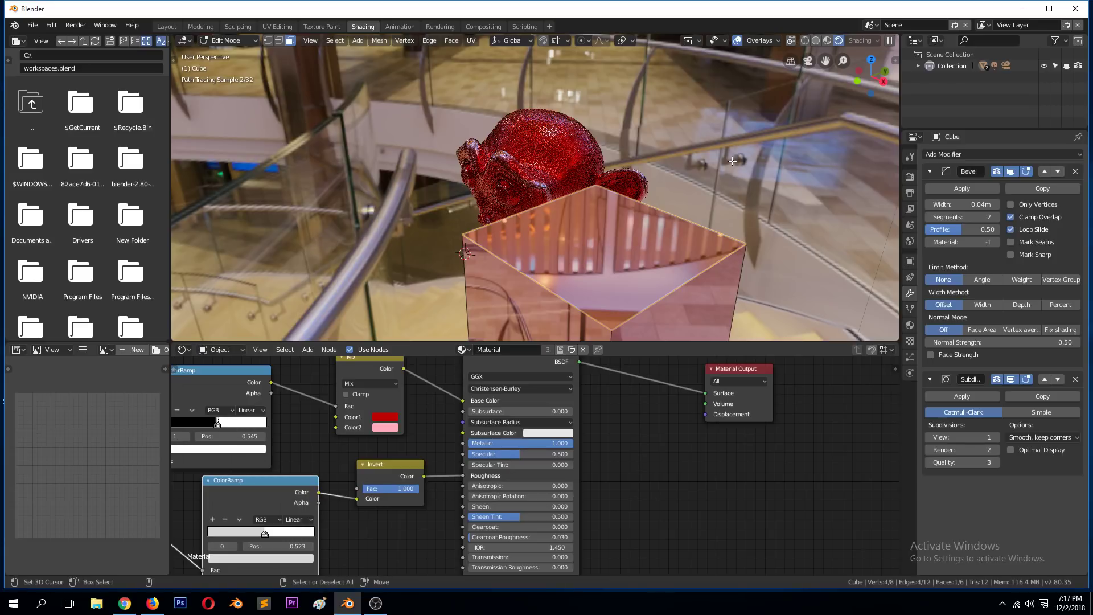
pyautogui.press('i')
pyautogui.click(733, 158)
pyautogui.press('e')
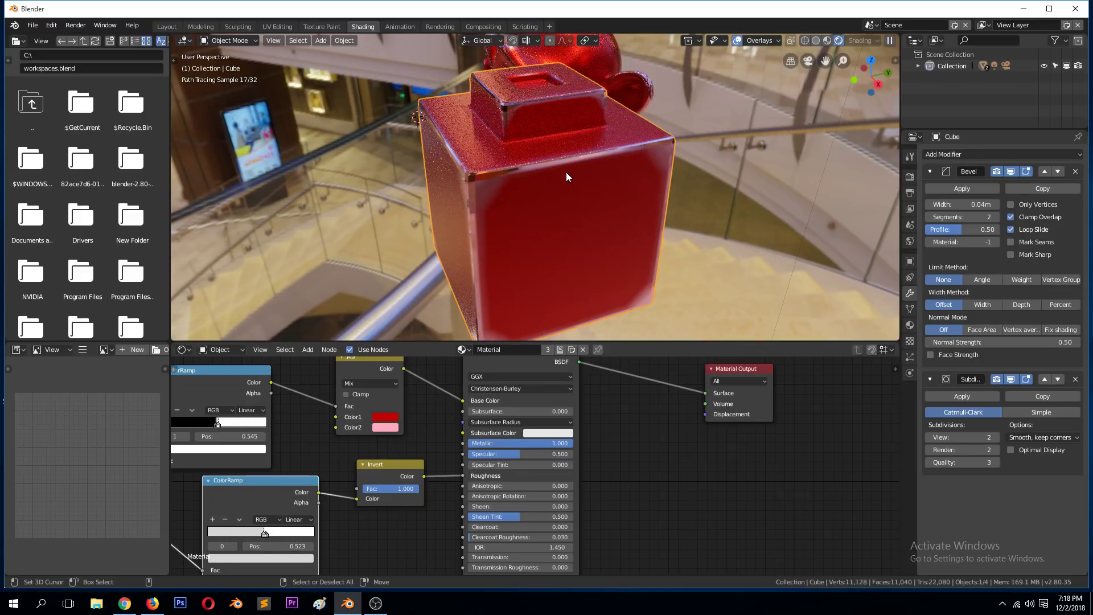
pyautogui.scroll(3, 641, 188)
pyautogui.press('Tab')
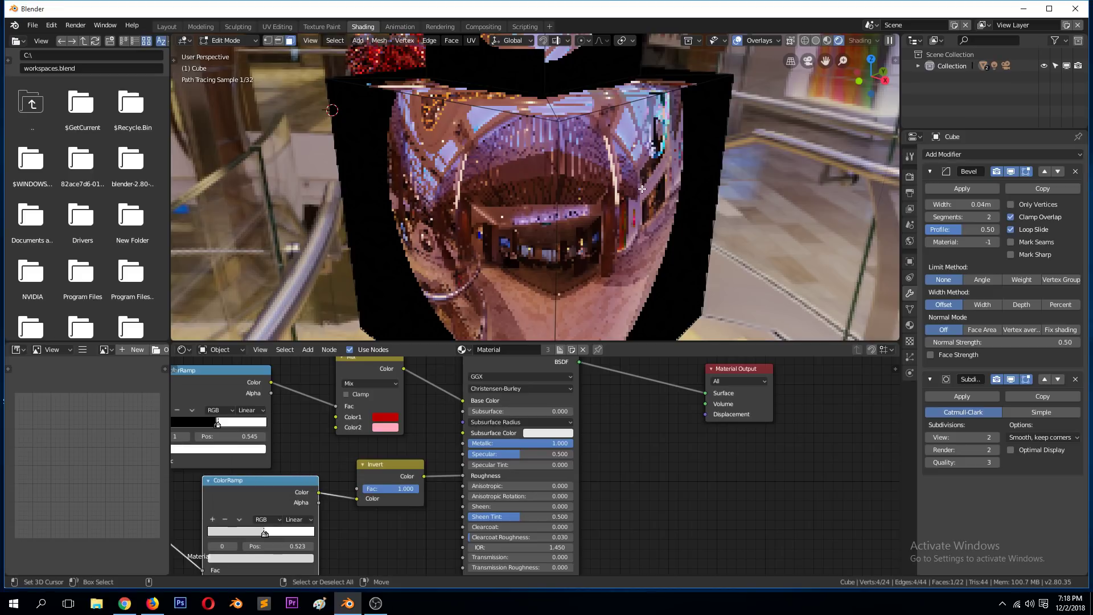
pyautogui.press('Tab')
pyautogui.moveTo(642, 188); pyautogui.dragTo(713, 121, button='middle')
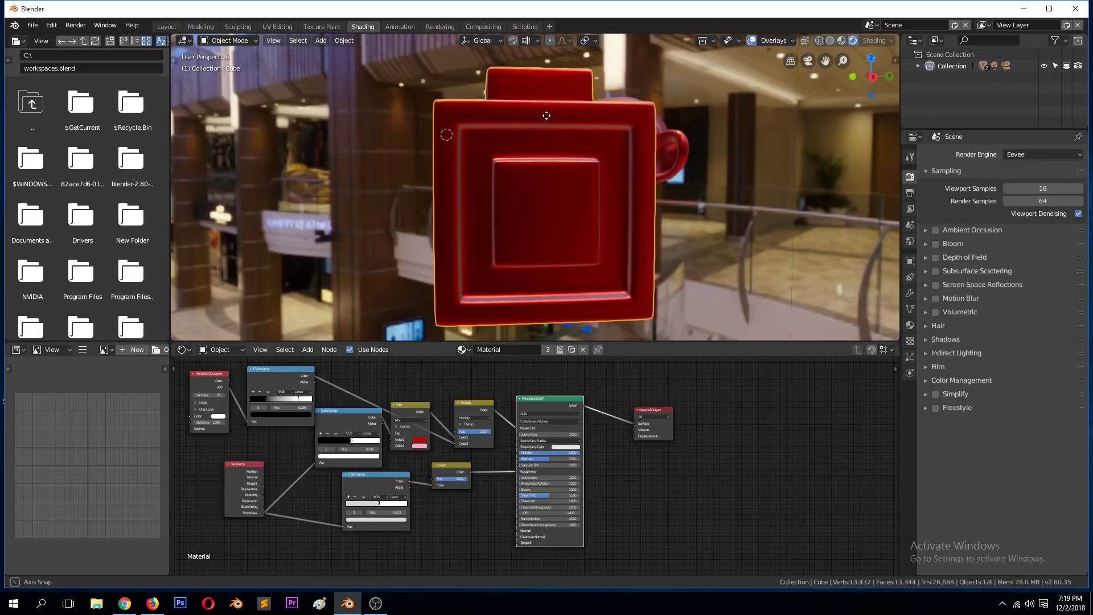
# Step: Orbit and zoom around the red cube and Suzanne to inspect their Eevee shading
pyautogui.moveTo(546, 116); pyautogui.dragTo(971, 177, button='middle')
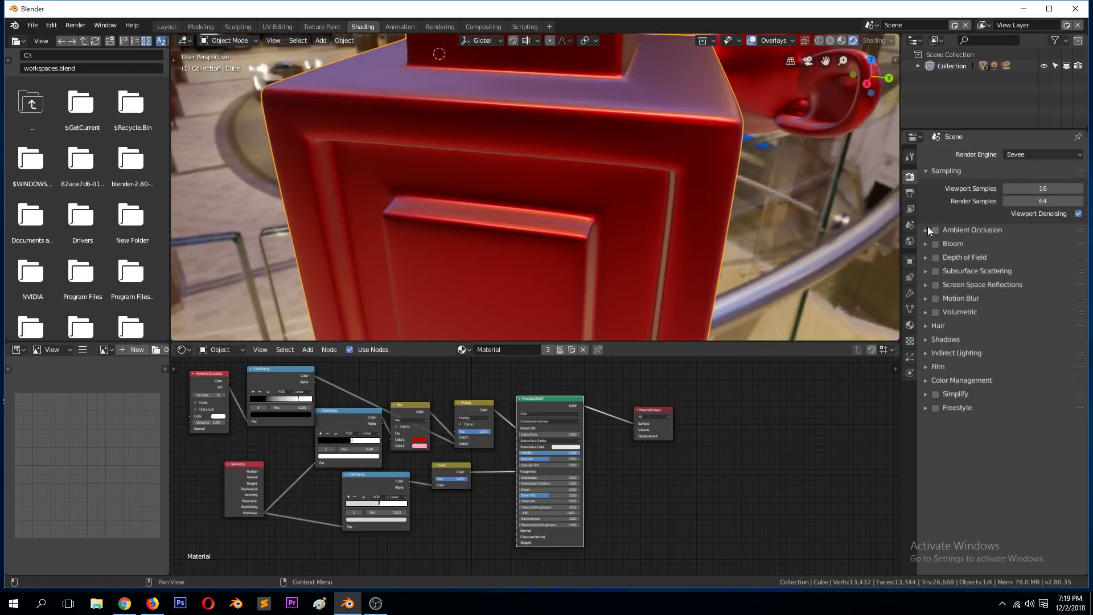
pyautogui.scroll(-5, 704, 160)
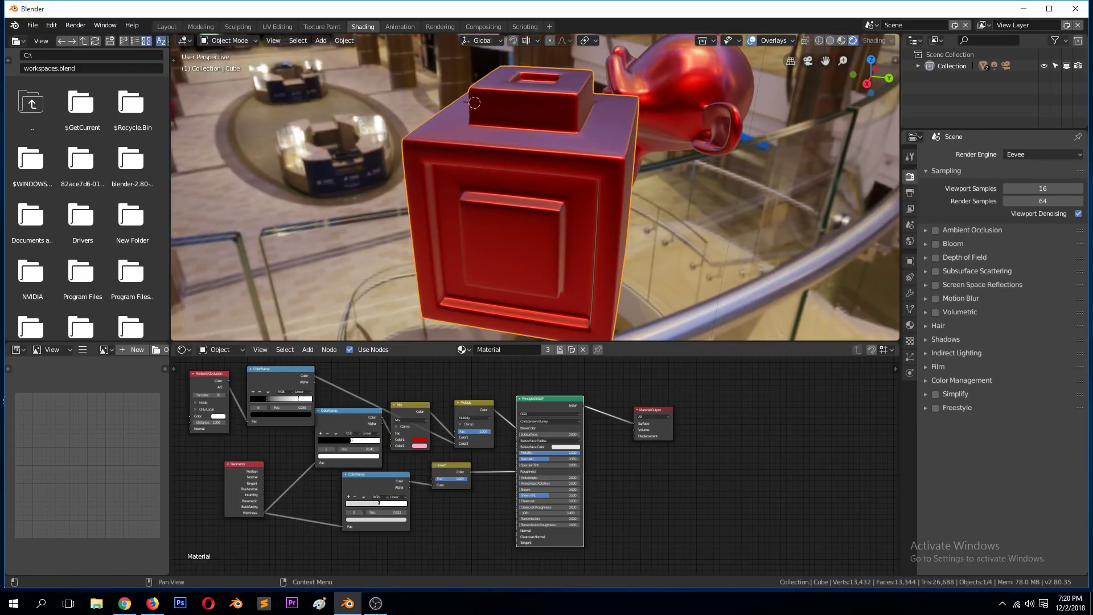